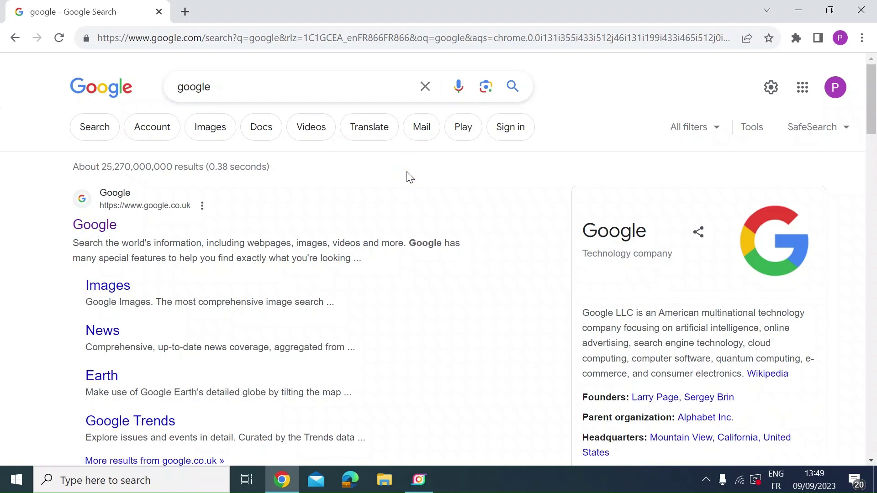
{"action": "left_click", "coordinate": [282, 40]}
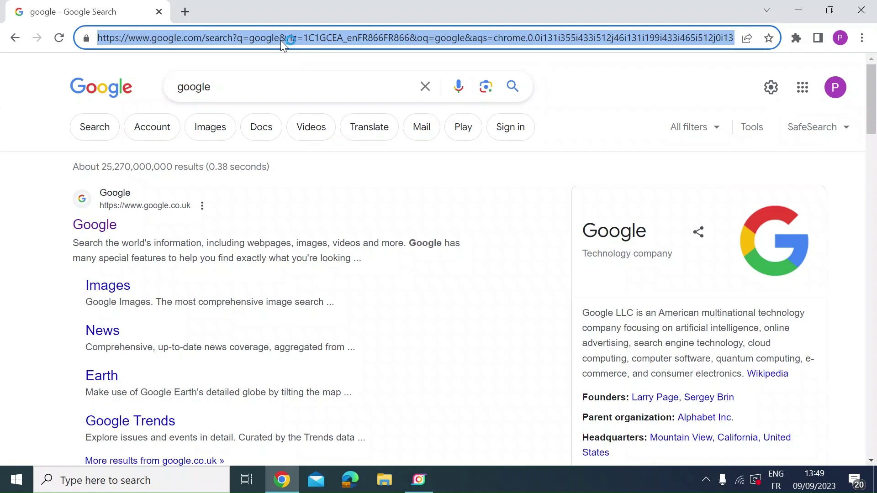
{"action": "type", "text": "192."}
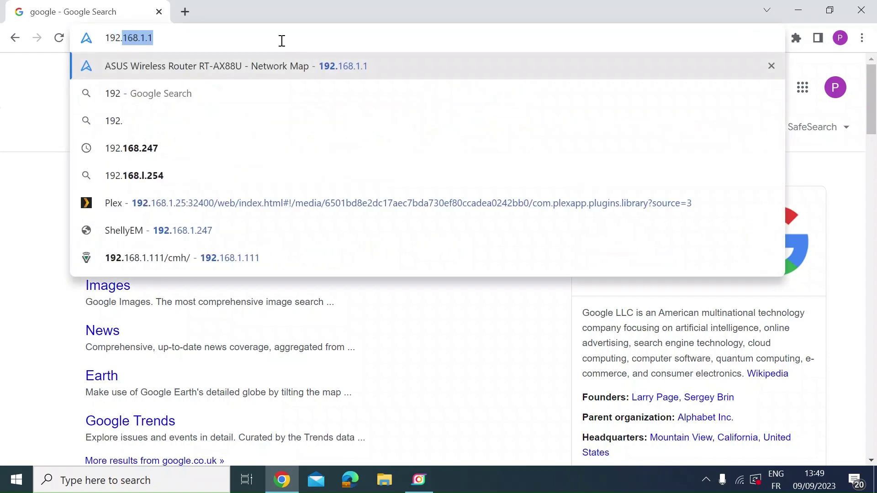
{"action": "type", "text": "166"}
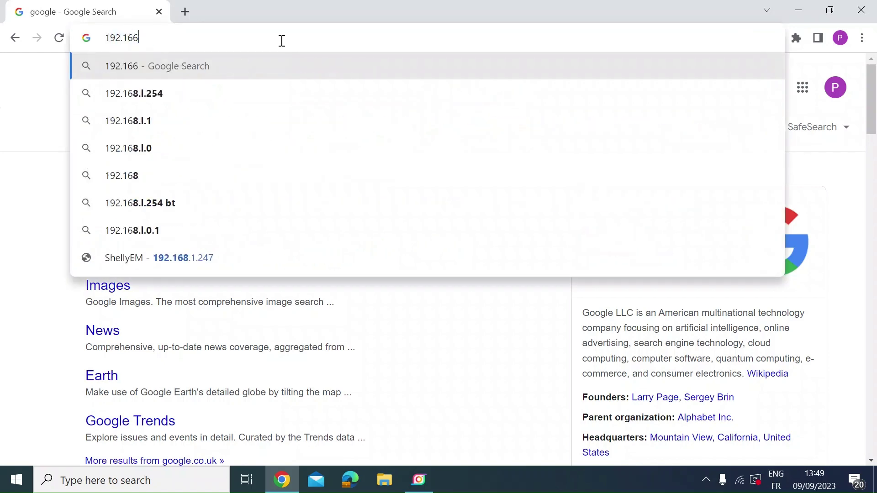
{"action": "type", "text": "8"}
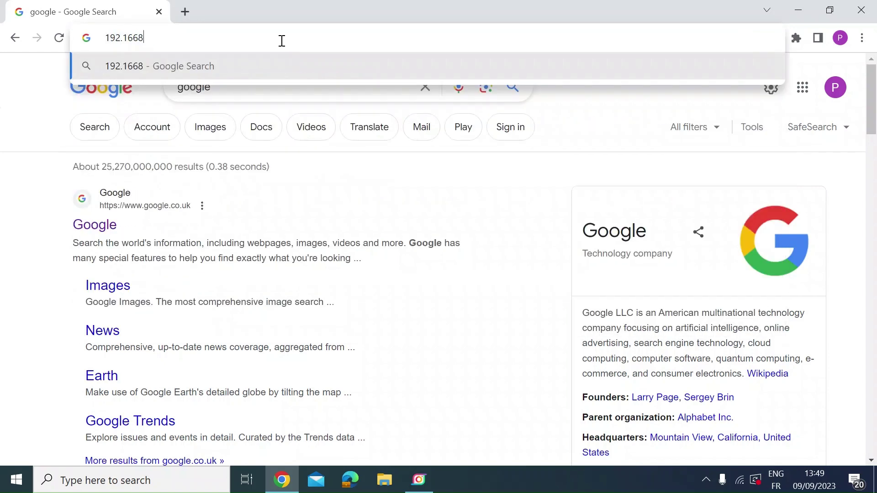
{"action": "key", "text": "BackSpace"}
{"action": "key", "text": "BackSpace"}
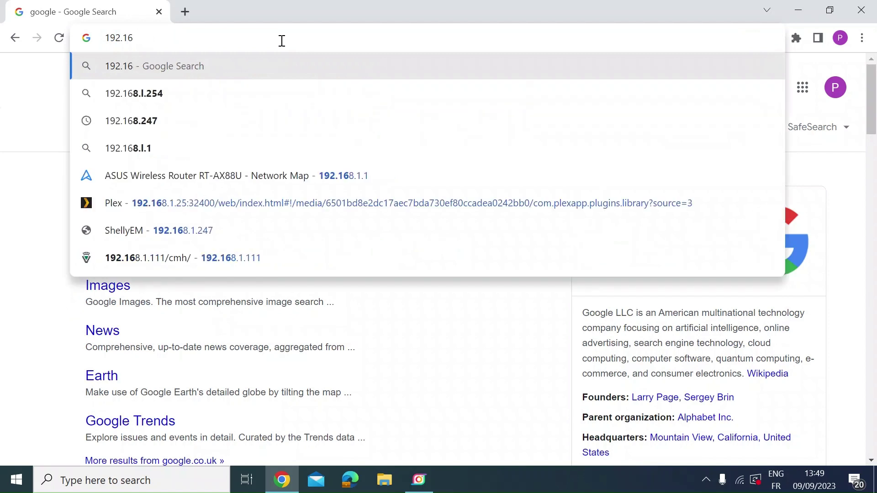
{"action": "type", "text": "8.1"}
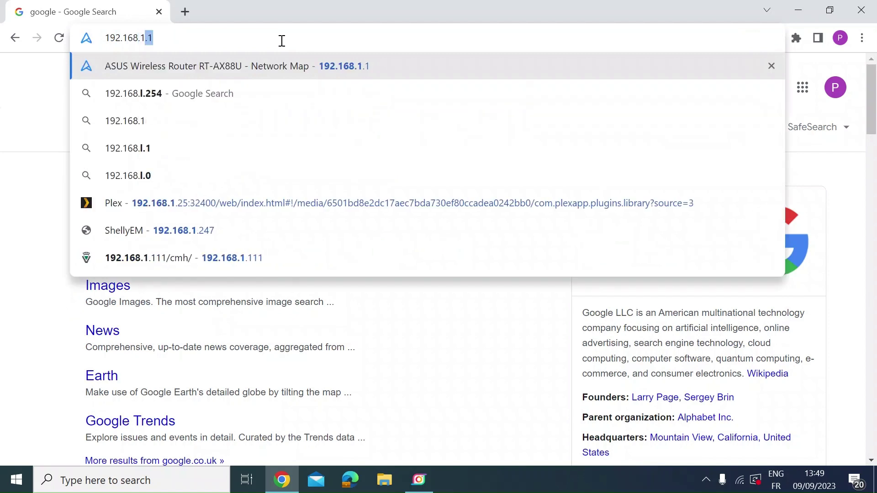
{"action": "type", "text": ".24"}
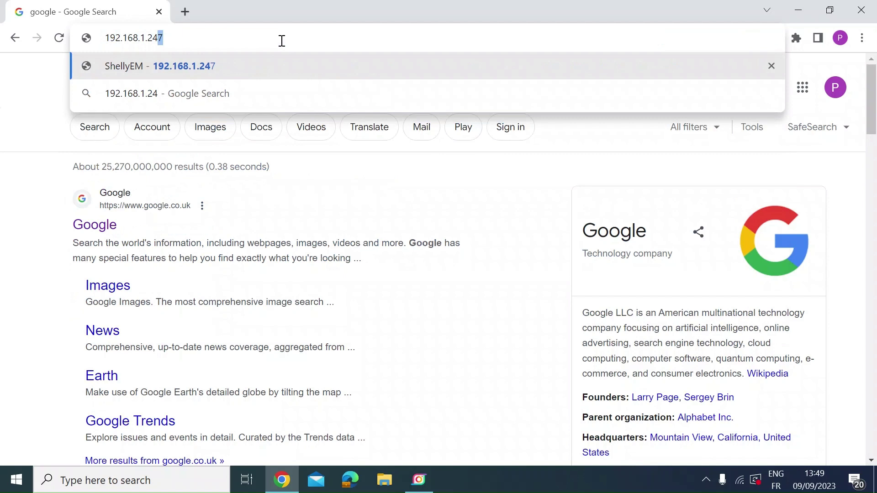
{"action": "type", "text": "7"}
{"action": "key", "text": "Return"}
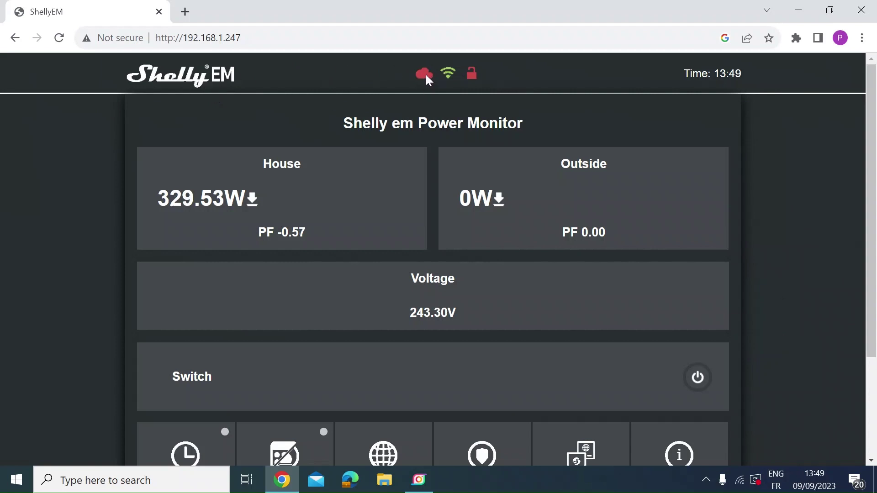
{"action": "mouse_move", "coordinate": [425, 75]}
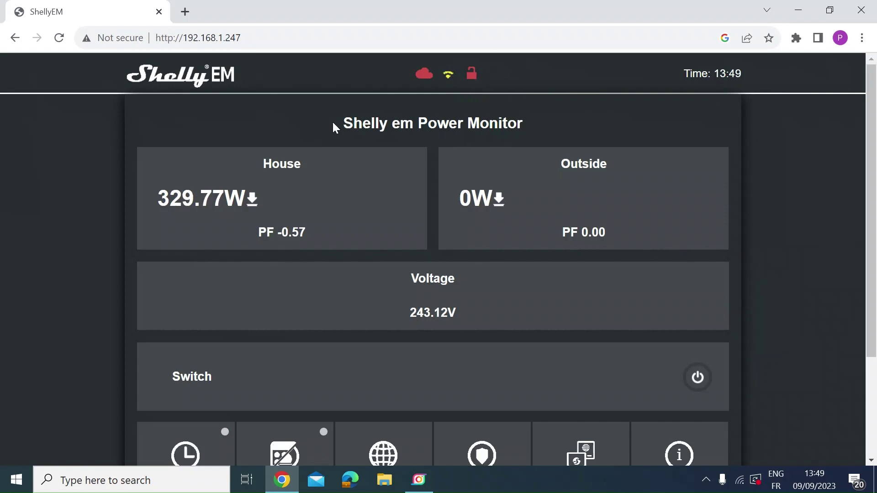
{"action": "left_click", "coordinate": [349, 121]}
{"action": "left_click_drag", "start_coordinate": [352, 122], "coordinate": [523, 122]}
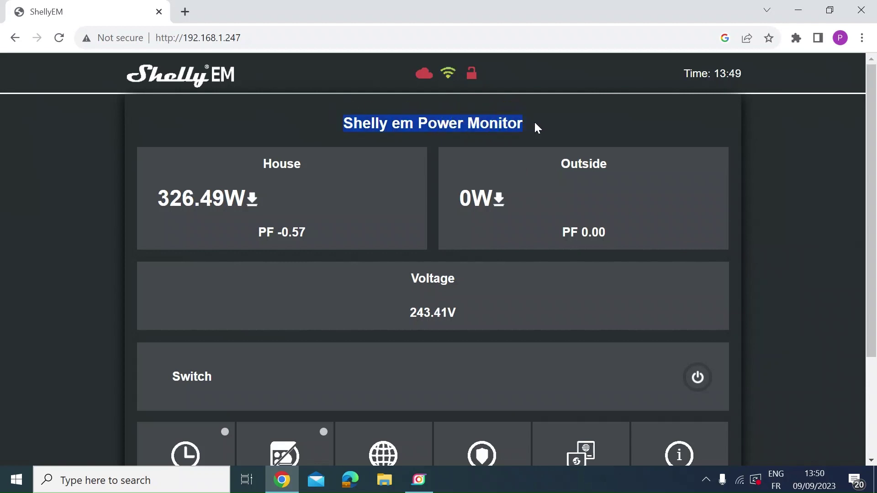
{"action": "left_click", "coordinate": [564, 127]}
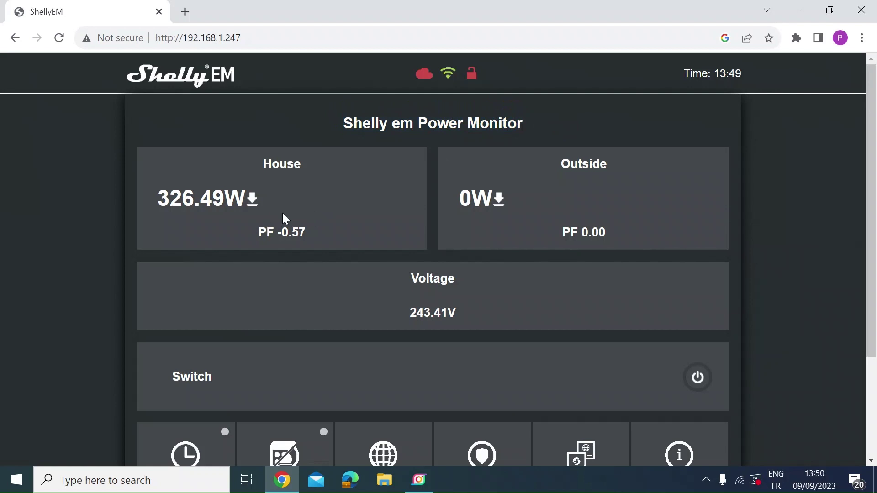
{"action": "left_click_drag", "start_coordinate": [257, 161], "coordinate": [310, 165]}
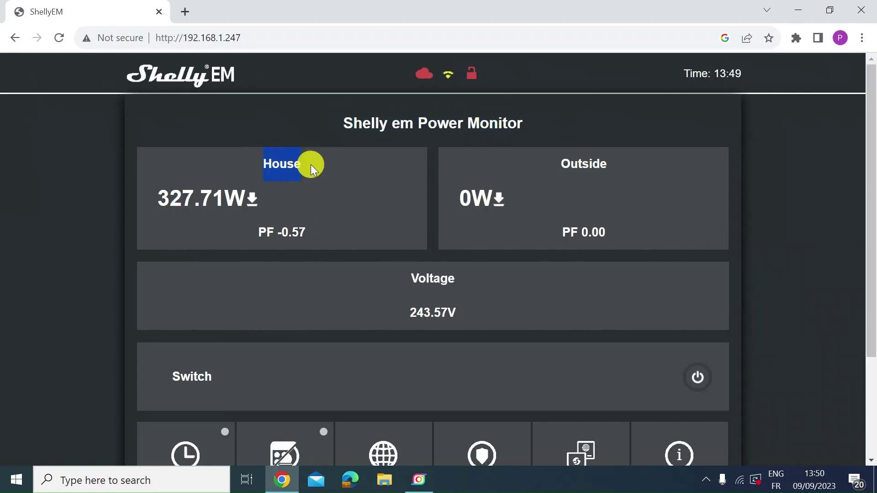
{"action": "left_click_drag", "start_coordinate": [555, 162], "coordinate": [612, 169]}
{"action": "left_click", "coordinate": [636, 177]}
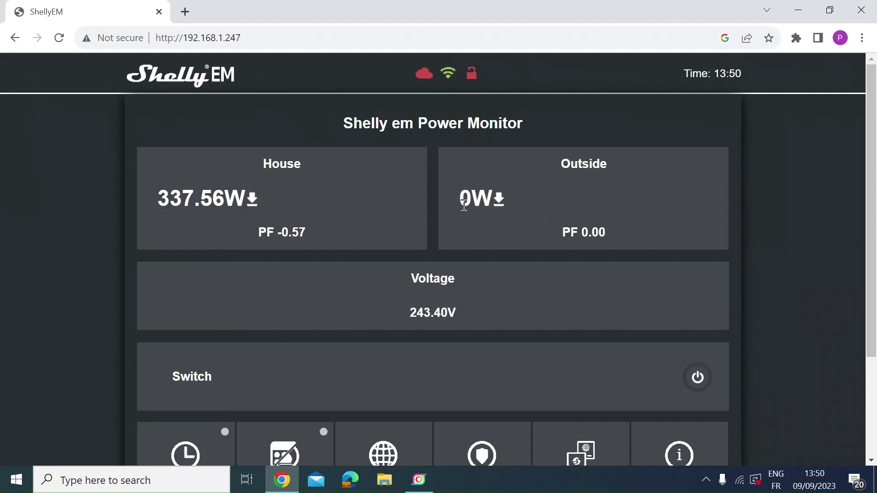
{"action": "left_click_drag", "start_coordinate": [462, 203], "coordinate": [505, 204]}
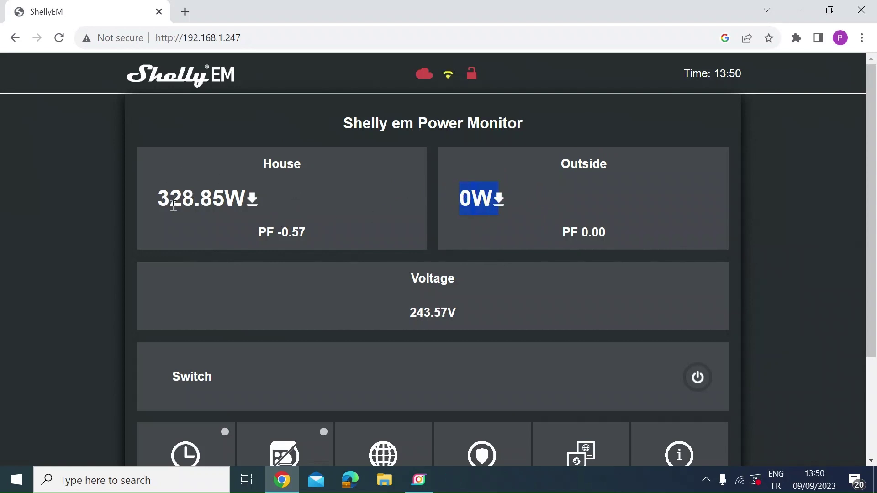
{"action": "left_click_drag", "start_coordinate": [156, 196], "coordinate": [256, 208]}
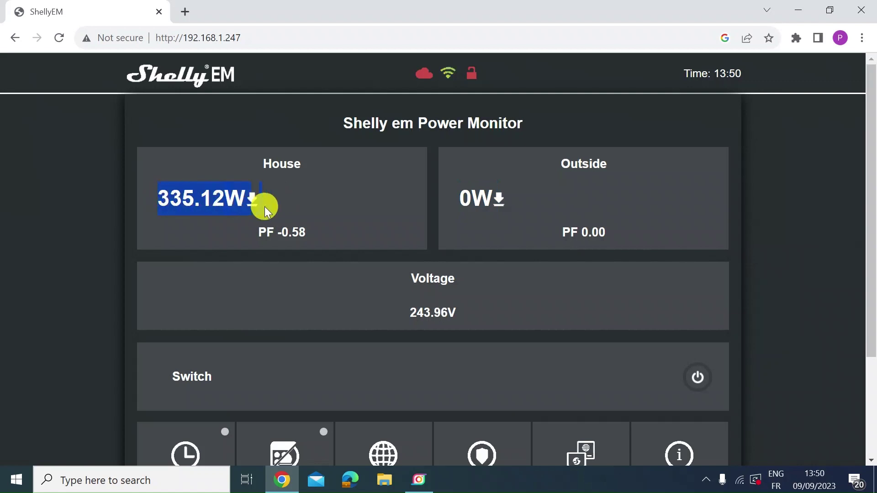
{"action": "left_click", "coordinate": [338, 190]}
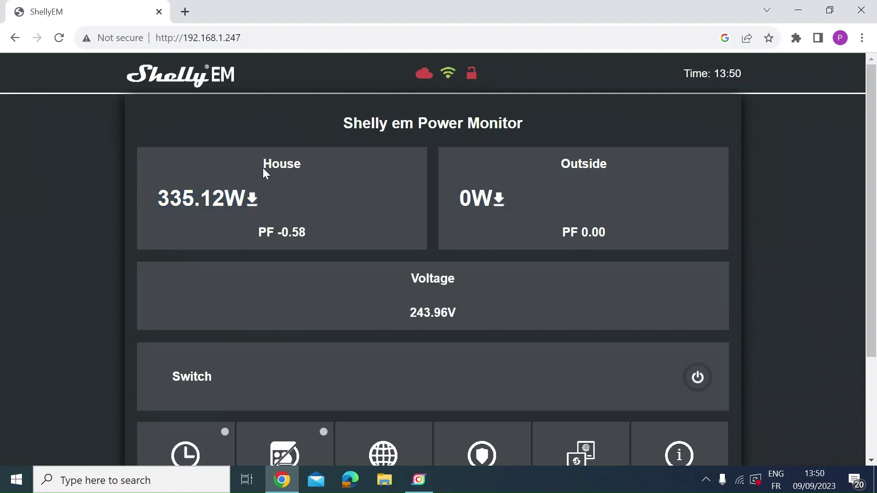
{"action": "left_click_drag", "start_coordinate": [263, 170], "coordinate": [326, 169]}
{"action": "left_click_drag", "start_coordinate": [553, 157], "coordinate": [608, 163]}
{"action": "left_click", "coordinate": [610, 125]}
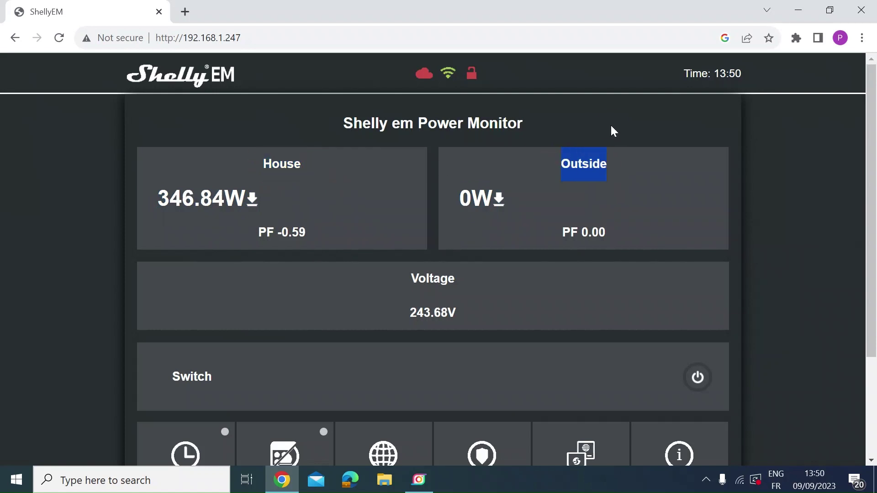
- Highlight the voltage reading on the dashboard
{"action": "scroll", "coordinate": [502, 302], "scroll_direction": "down", "scroll_amount": 1}
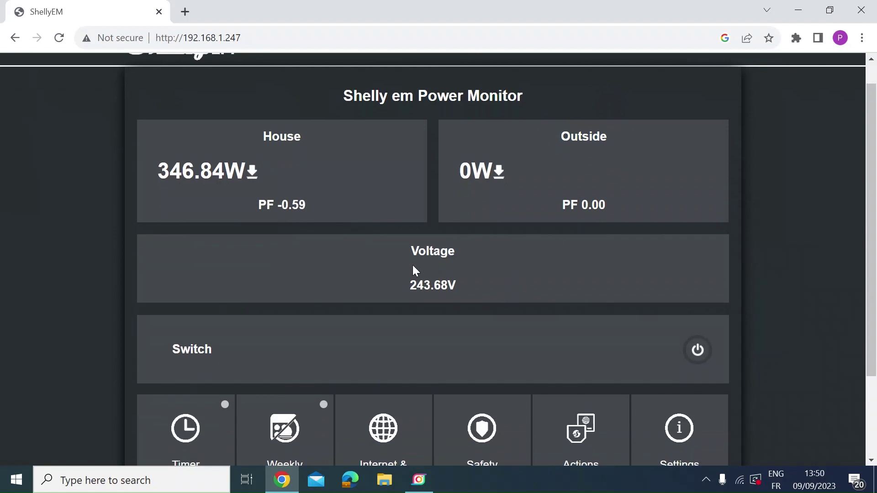
{"action": "mouse_move", "coordinate": [407, 284]}
{"action": "left_mouse_down"}
{"action": "mouse_move", "coordinate": [458, 286]}
{"action": "mouse_move", "coordinate": [465, 266]}
{"action": "left_mouse_up"}
{"action": "scroll", "coordinate": [466, 266], "scroll_direction": "up", "scroll_amount": 1}
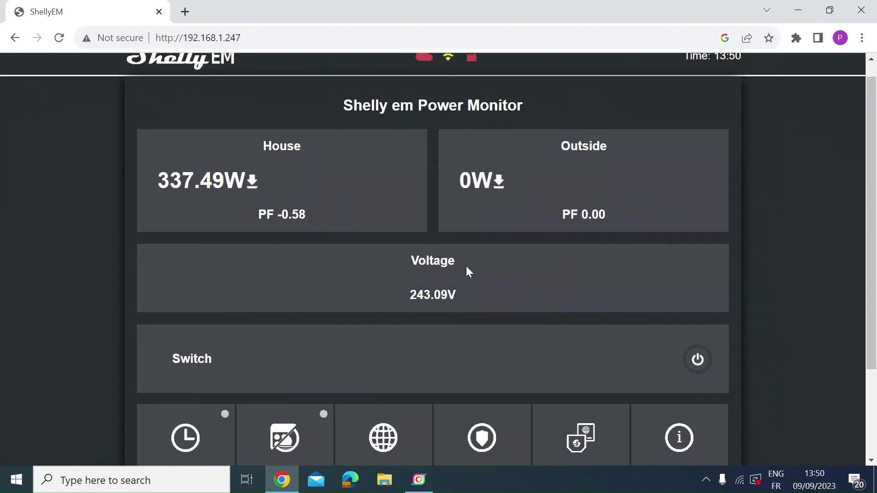
- Toggle the Switch relay on and then back off
{"action": "scroll", "coordinate": [467, 267], "scroll_direction": "down", "scroll_amount": 4}
{"action": "scroll", "coordinate": [466, 267], "scroll_direction": "down", "scroll_amount": 1}
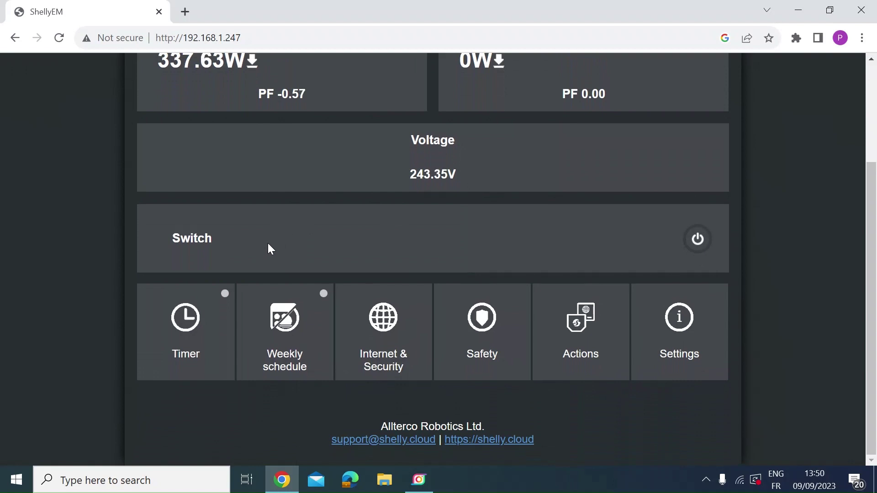
{"action": "left_click", "coordinate": [705, 243]}
{"action": "left_click", "coordinate": [698, 246]}
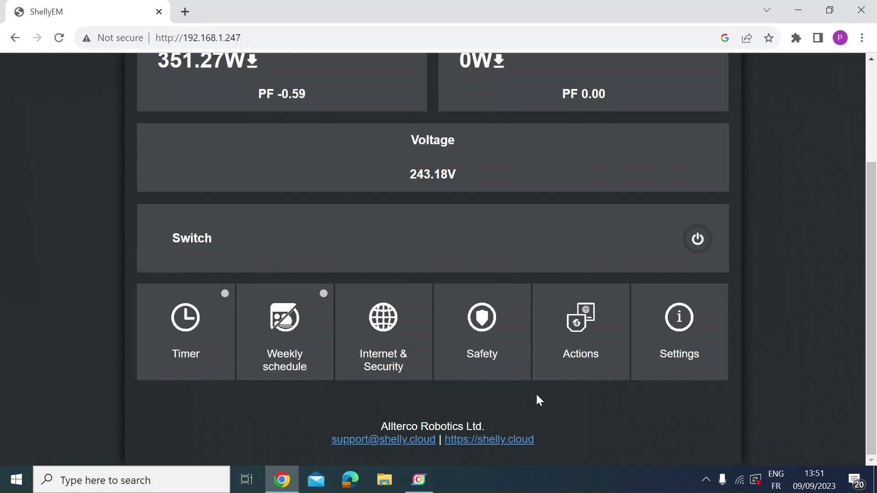
- Open Internet & Security and expand WIFI MODE - CLIENT, showing network ASUS2G
{"action": "left_click", "coordinate": [389, 326]}
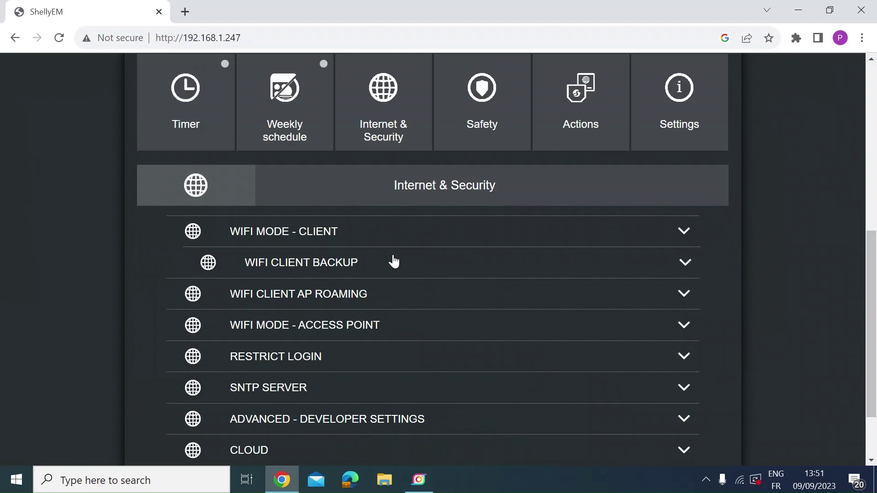
{"action": "scroll", "coordinate": [393, 261], "scroll_direction": "down", "scroll_amount": 1}
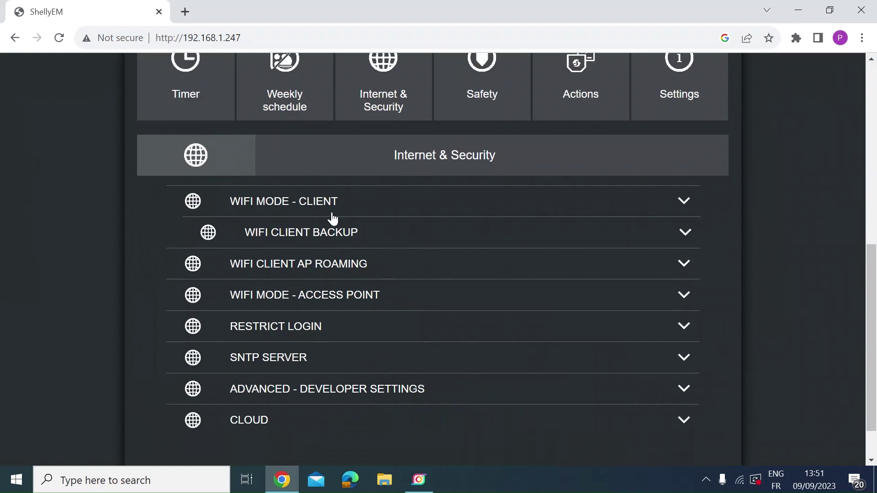
{"action": "left_click", "coordinate": [684, 204]}
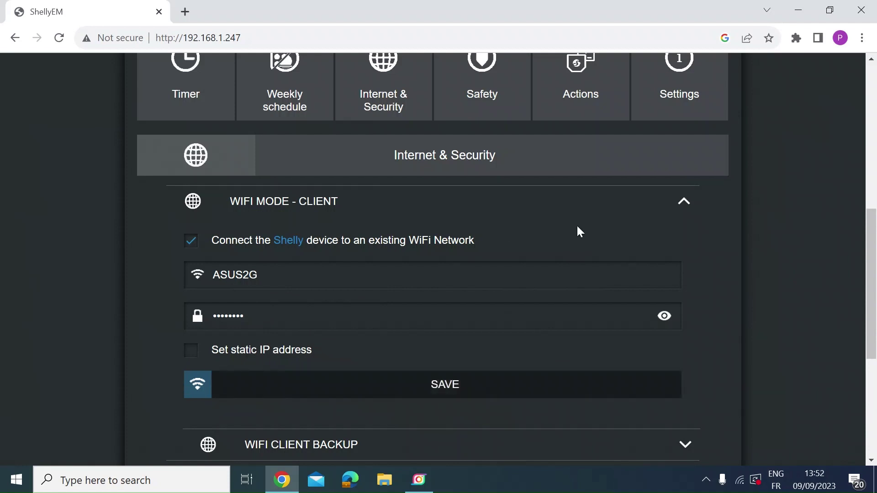
{"action": "left_click", "coordinate": [683, 206]}
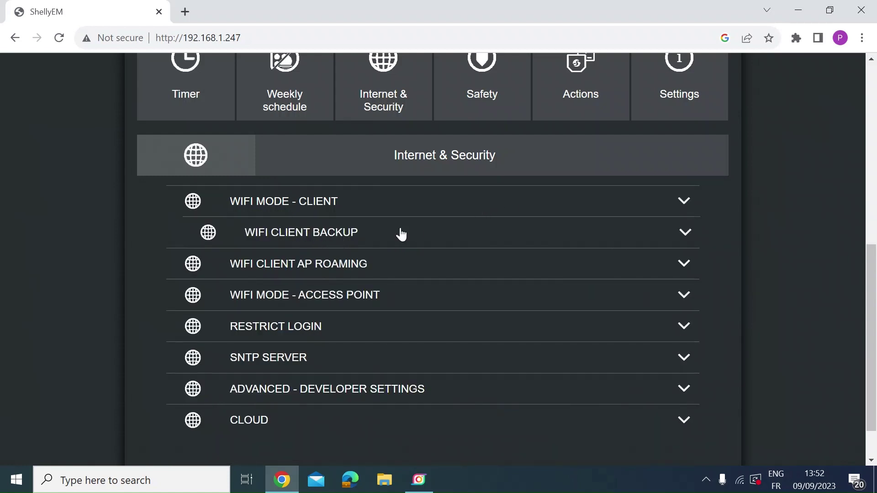
{"action": "left_click", "coordinate": [685, 234]}
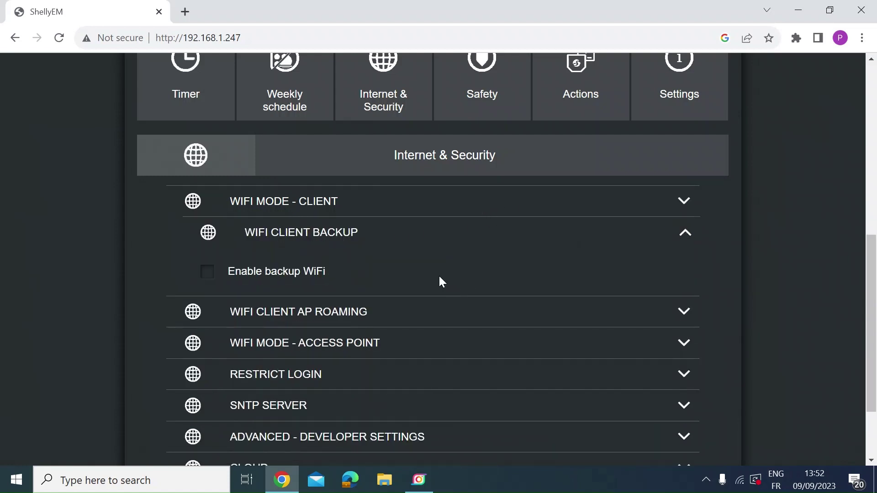
{"action": "left_click", "coordinate": [207, 273]}
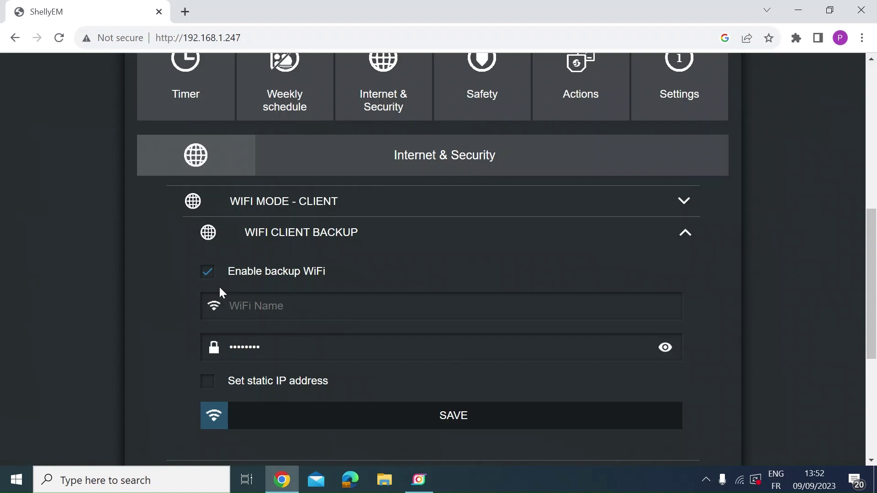
{"action": "left_click", "coordinate": [207, 274]}
{"action": "left_click", "coordinate": [686, 234]}
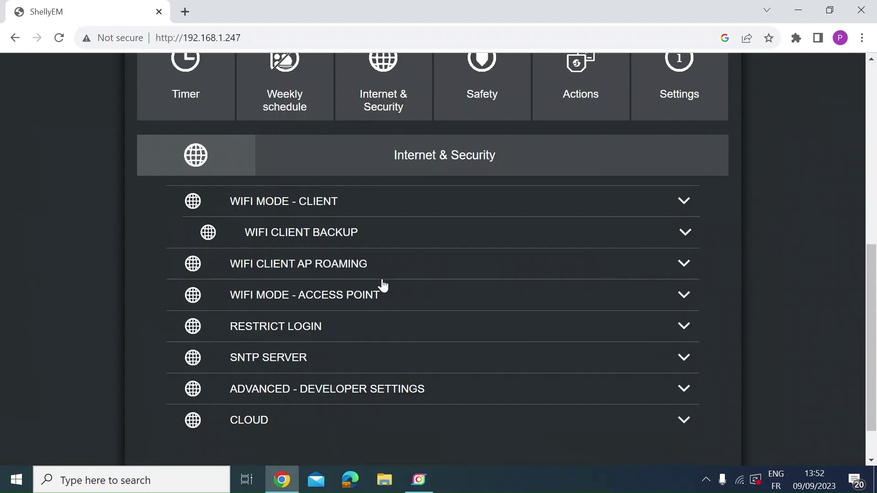
{"action": "left_click", "coordinate": [677, 332]}
{"action": "scroll", "coordinate": [418, 343], "scroll_direction": "down", "scroll_amount": 1}
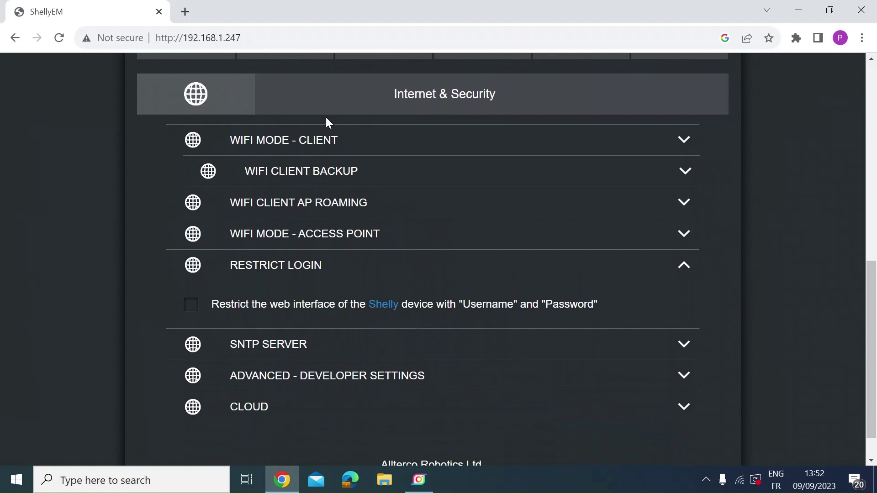
{"action": "left_click", "coordinate": [190, 305]}
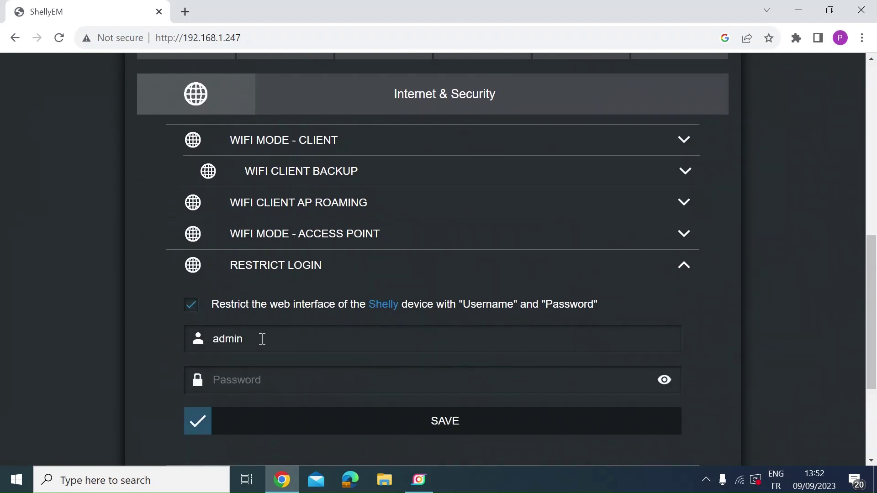
{"action": "left_click", "coordinate": [191, 305]}
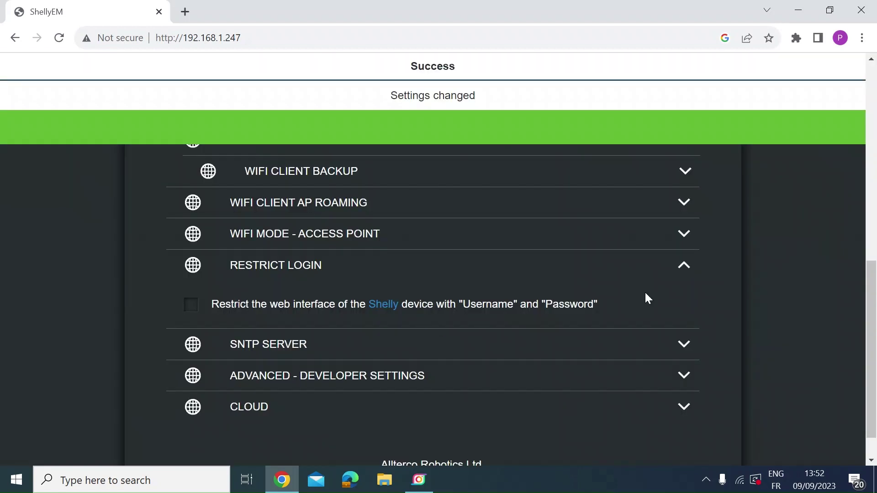
{"action": "left_click", "coordinate": [682, 271]}
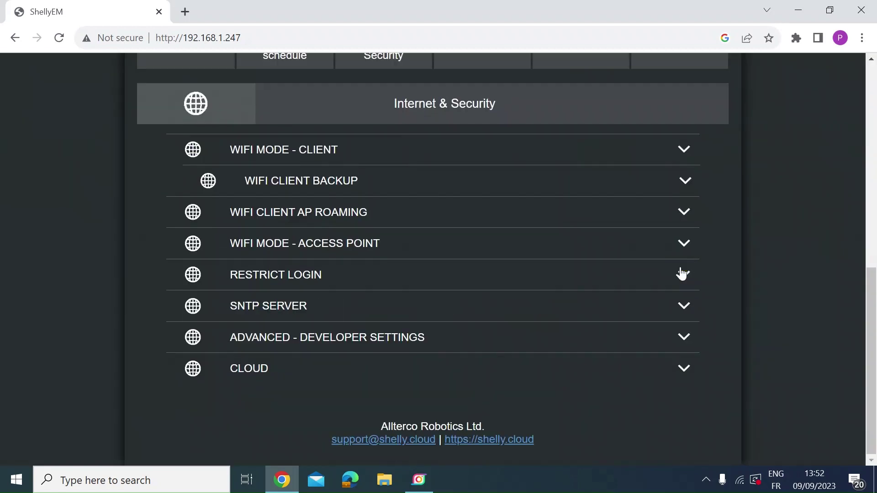
- Open the device Settings panel from the dashboard tiles
{"action": "scroll", "coordinate": [554, 324], "scroll_direction": "up", "scroll_amount": 6}
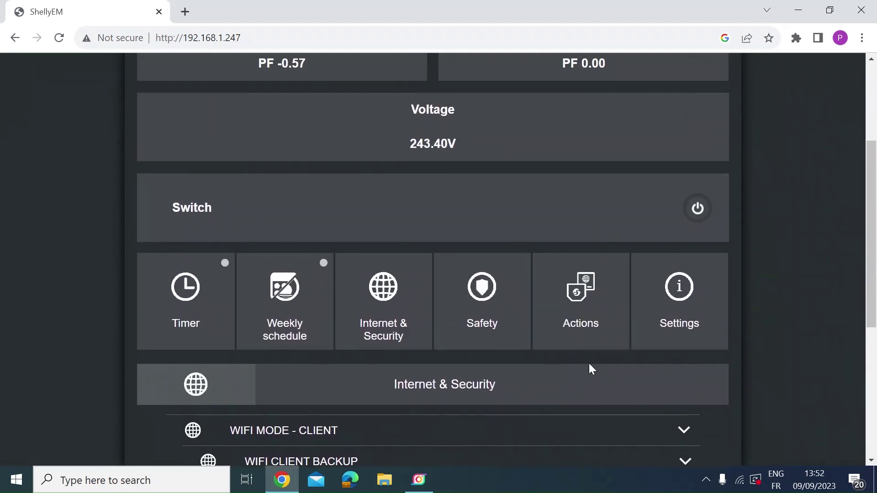
{"action": "scroll", "coordinate": [589, 366], "scroll_direction": "up", "scroll_amount": 1}
{"action": "left_click", "coordinate": [691, 326]}
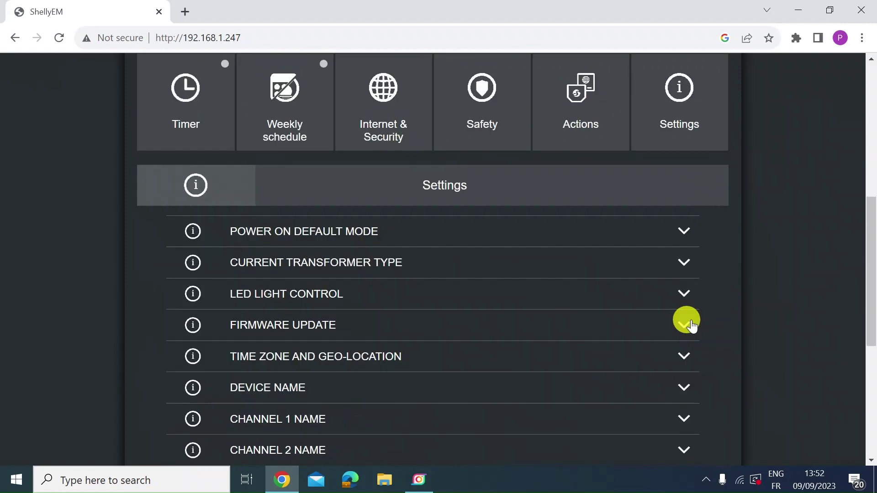
- Expand POWER ON DEFAULT MODE, showing it set to OFF
{"action": "scroll", "coordinate": [553, 352], "scroll_direction": "down", "scroll_amount": 7}
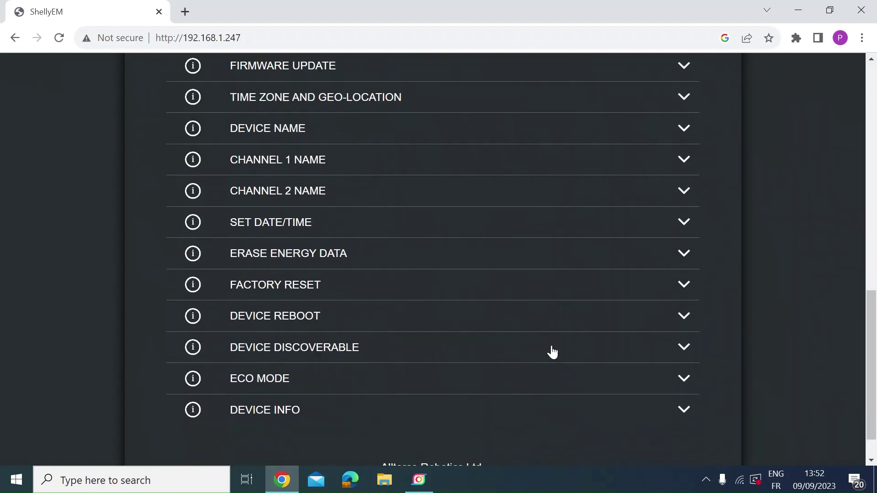
{"action": "scroll", "coordinate": [552, 352], "scroll_direction": "up", "scroll_amount": 6}
{"action": "scroll", "coordinate": [552, 352], "scroll_direction": "up", "scroll_amount": 2}
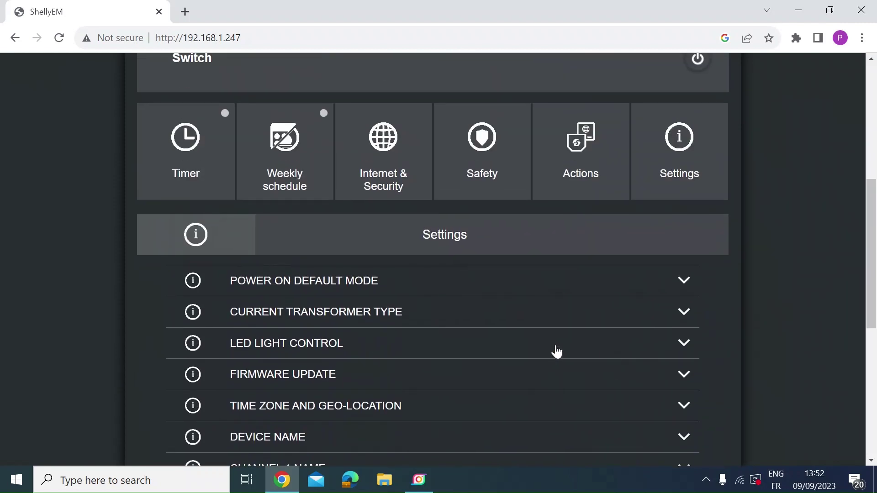
{"action": "left_click", "coordinate": [685, 281]}
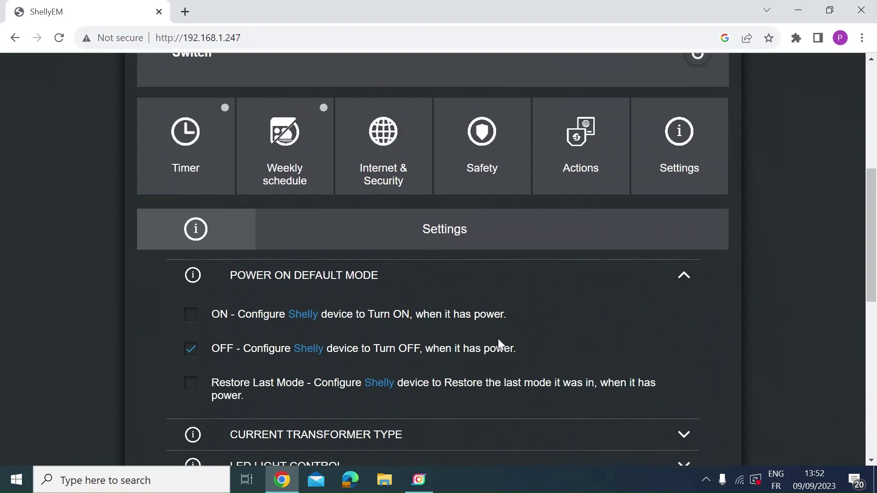
{"action": "scroll", "coordinate": [498, 339], "scroll_direction": "down", "scroll_amount": 1}
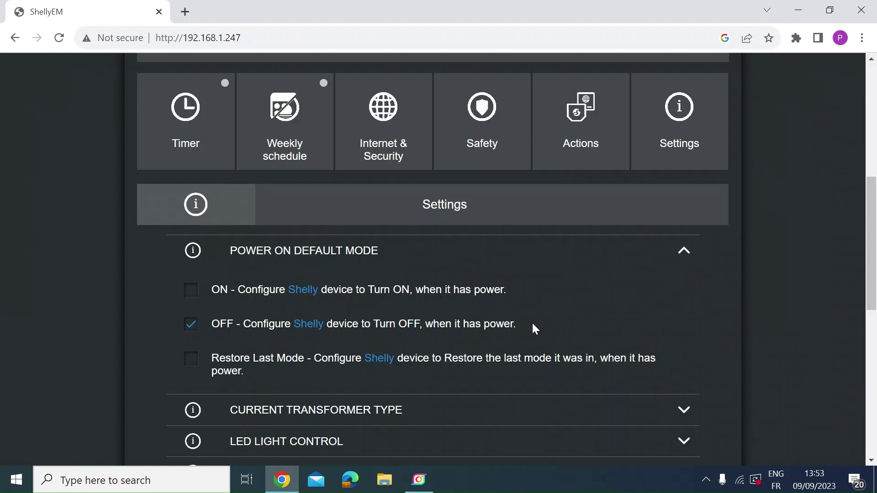
- Collapse POWER ON DEFAULT MODE and expand CURRENT TRANSFORMER TYPE
{"action": "left_click", "coordinate": [685, 250]}
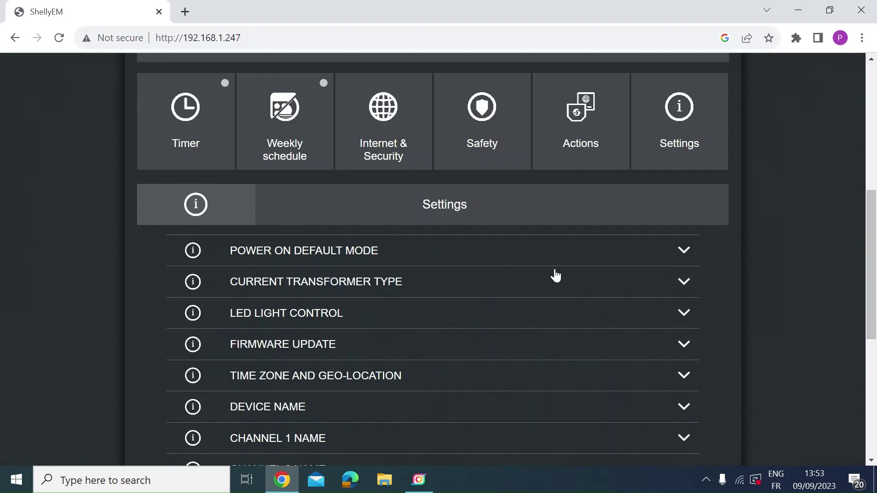
{"action": "left_click", "coordinate": [683, 282]}
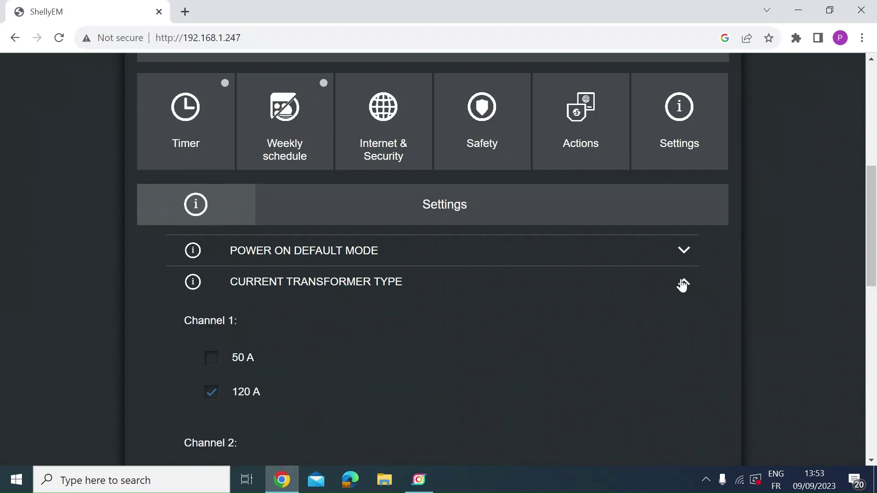
{"action": "scroll", "coordinate": [488, 382], "scroll_direction": "down", "scroll_amount": 3}
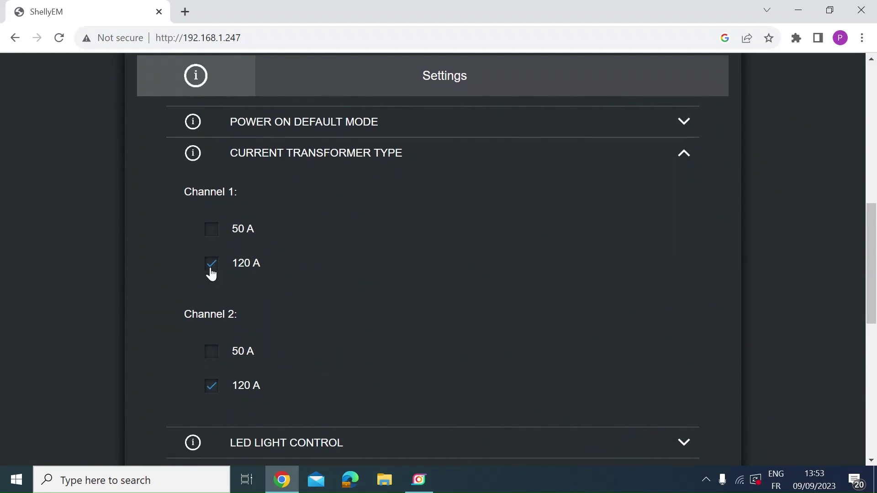
- Switch the Channel 1 transformer to 50 A, then back to 120 A
{"action": "left_click", "coordinate": [214, 228]}
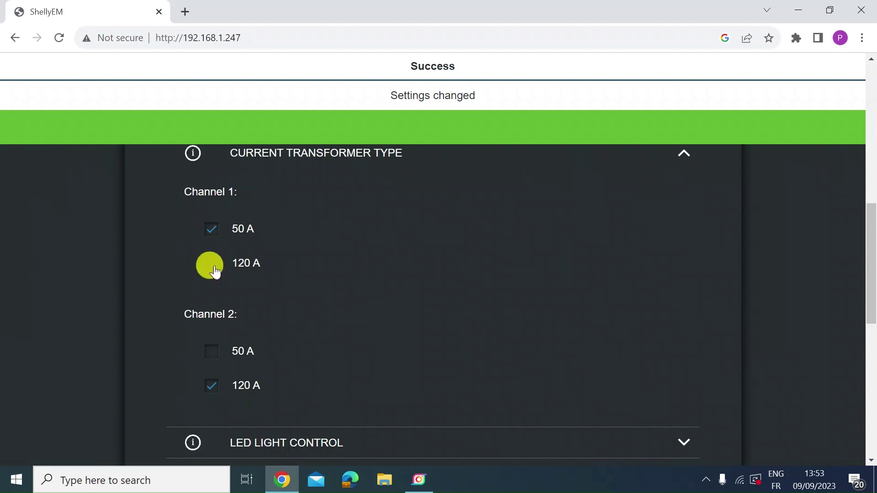
{"action": "left_click", "coordinate": [213, 266]}
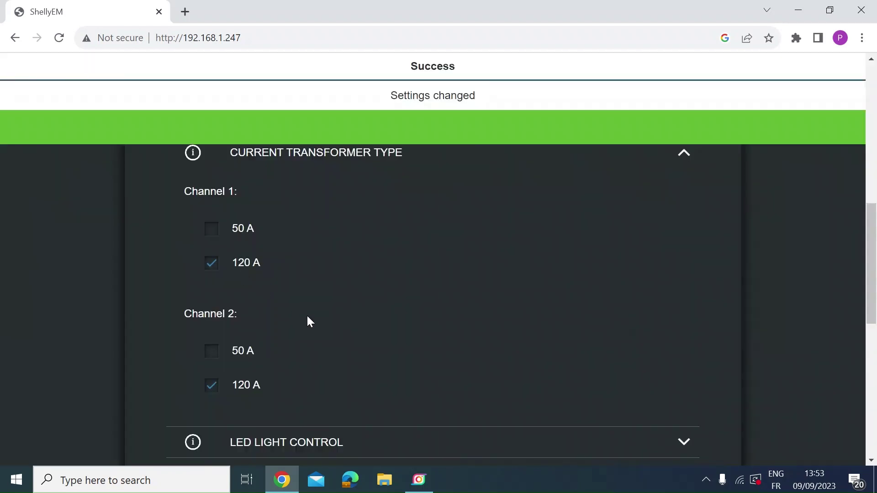
{"action": "scroll", "coordinate": [307, 321], "scroll_direction": "down", "scroll_amount": 1}
{"action": "scroll", "coordinate": [307, 321], "scroll_direction": "up", "scroll_amount": 3}
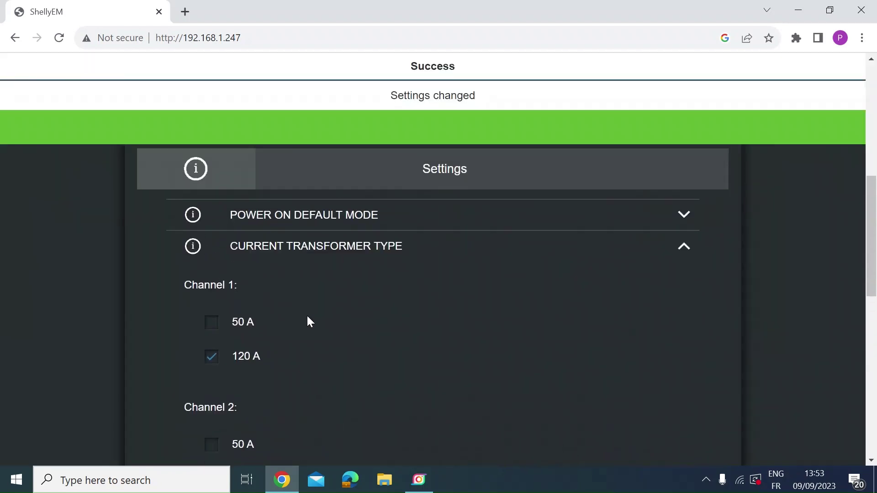
- Collapse CURRENT TRANSFORMER TYPE and expand LED LIGHT CONTROL, with Wi-Fi status light unchecked
{"action": "left_click", "coordinate": [683, 254]}
{"action": "scroll", "coordinate": [483, 307], "scroll_direction": "down", "scroll_amount": 1}
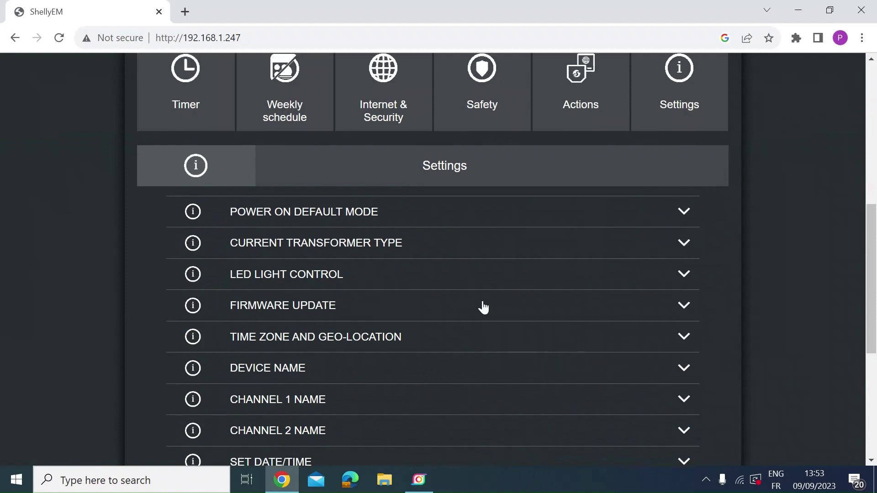
{"action": "scroll", "coordinate": [483, 307], "scroll_direction": "down", "scroll_amount": 1}
{"action": "left_click", "coordinate": [684, 252]}
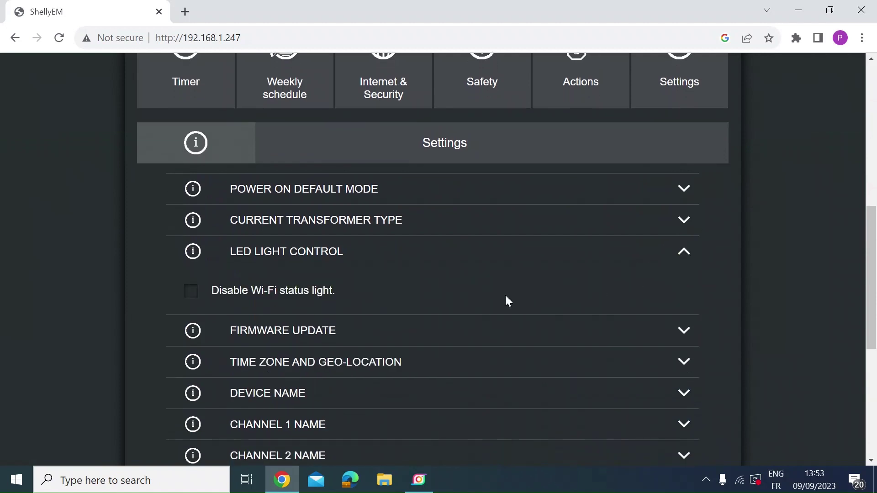
{"action": "scroll", "coordinate": [505, 294], "scroll_direction": "down", "scroll_amount": 1}
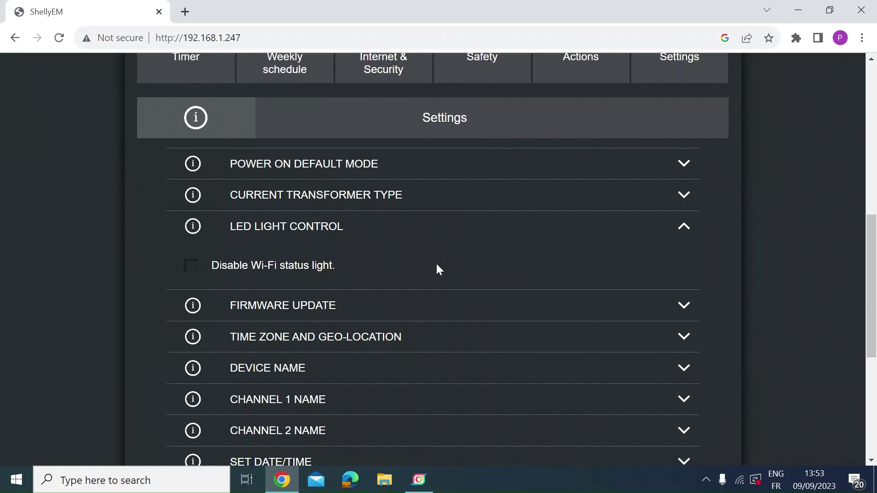
{"action": "scroll", "coordinate": [436, 265], "scroll_direction": "down", "scroll_amount": 1}
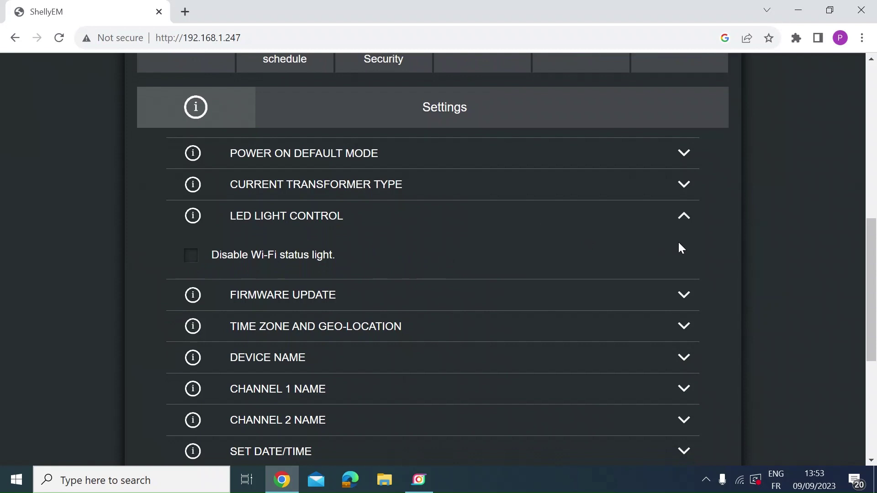
{"action": "left_click", "coordinate": [682, 220]}
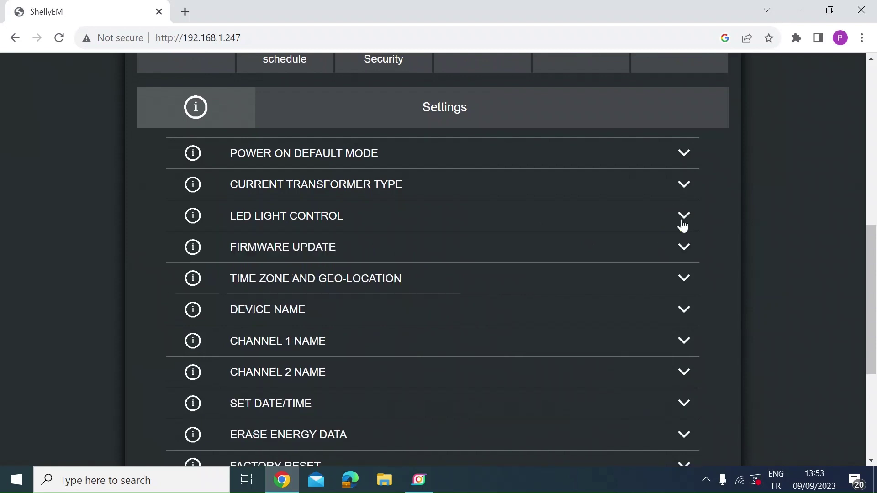
{"action": "left_click", "coordinate": [685, 249]}
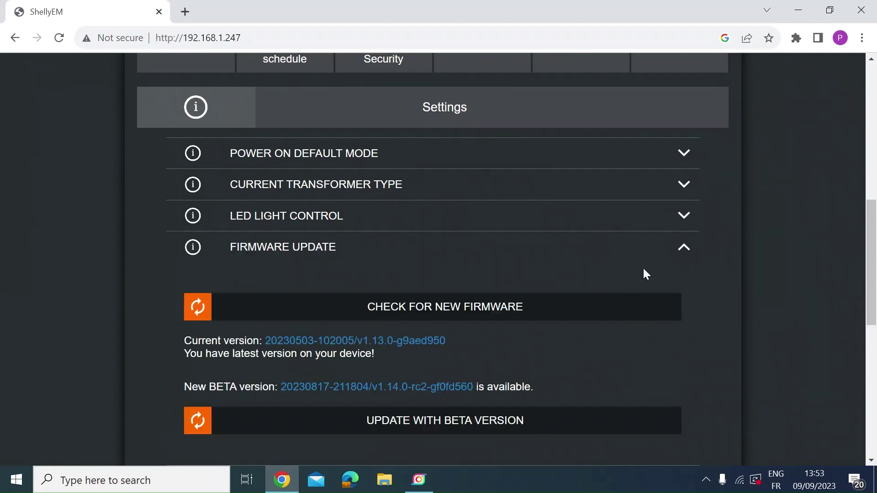
{"action": "scroll", "coordinate": [664, 281], "scroll_direction": "down", "scroll_amount": 1}
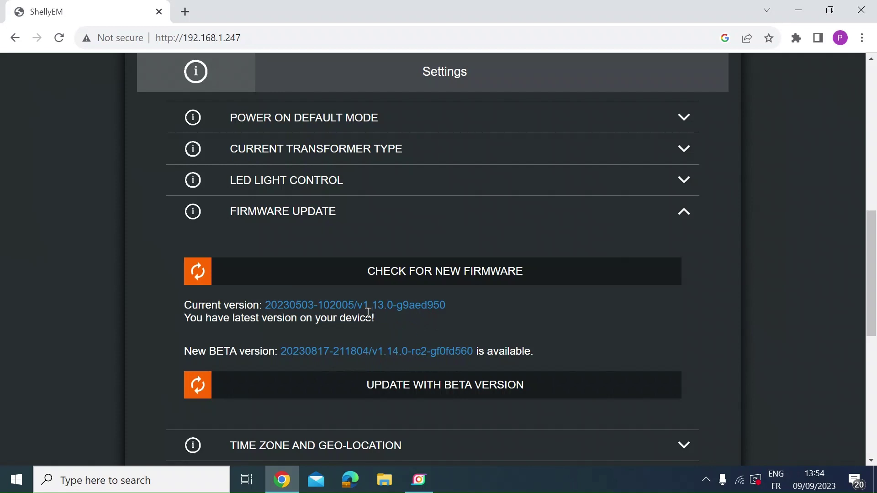
{"action": "scroll", "coordinate": [418, 316], "scroll_direction": "down", "scroll_amount": 1}
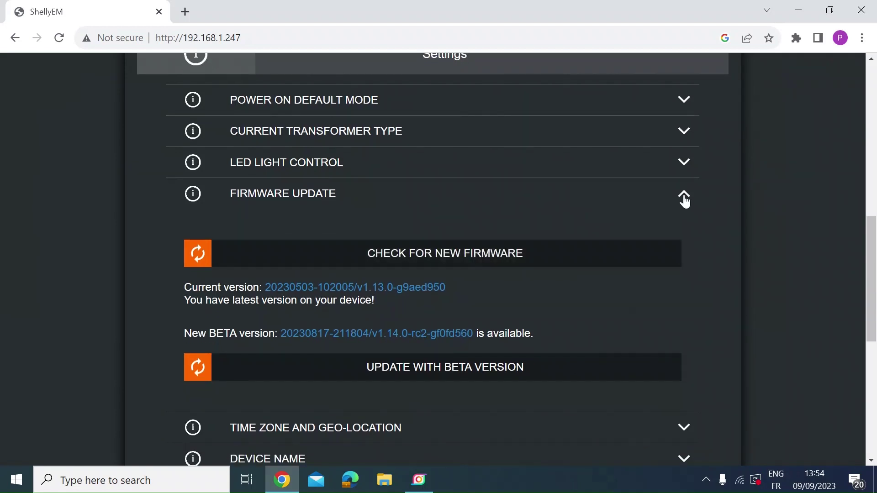
{"action": "left_click", "coordinate": [682, 196]}
{"action": "scroll", "coordinate": [568, 319], "scroll_direction": "down", "scroll_amount": 1}
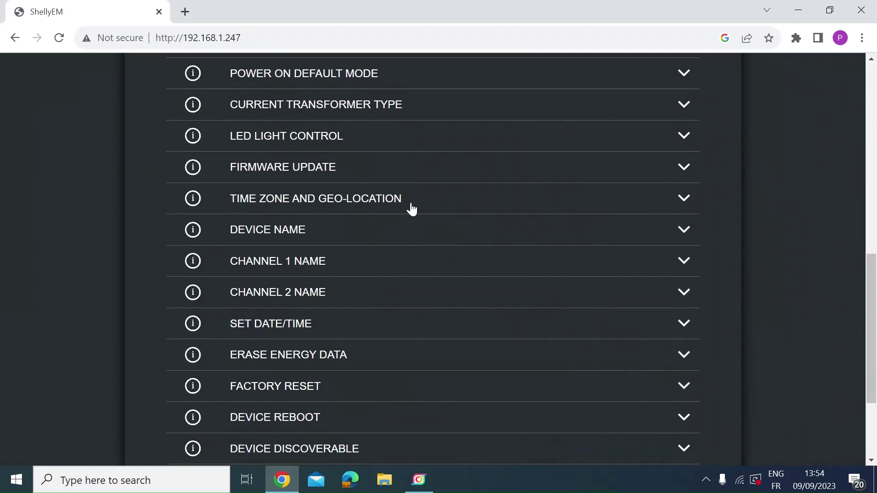
{"action": "left_click", "coordinate": [681, 200]}
{"action": "scroll", "coordinate": [557, 237], "scroll_direction": "down", "scroll_amount": 1}
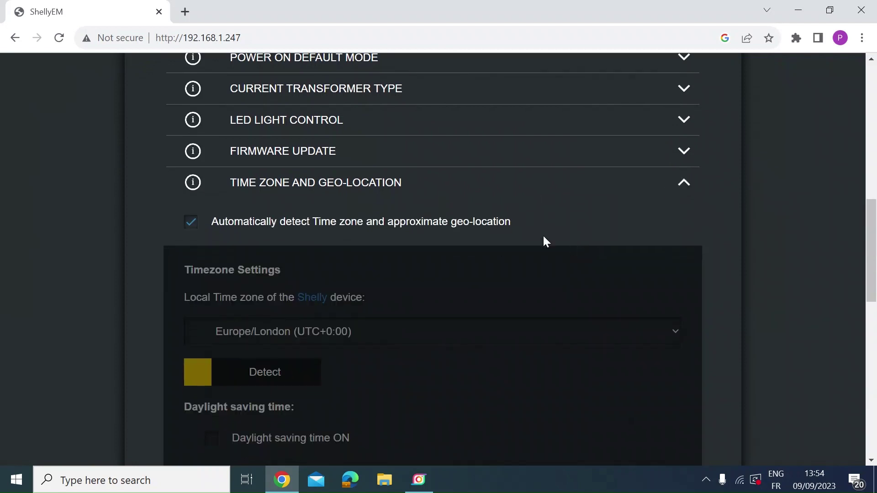
{"action": "mouse_move", "coordinate": [409, 245]}
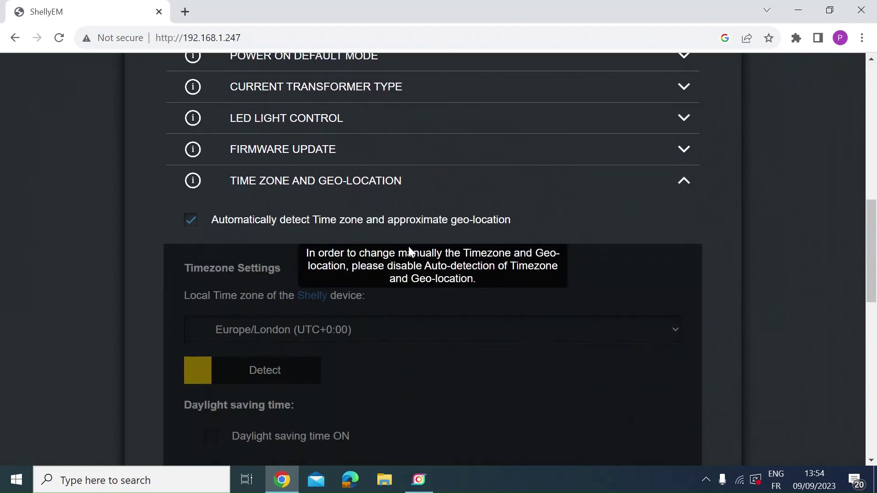
{"action": "scroll", "coordinate": [408, 246], "scroll_direction": "down", "scroll_amount": 2}
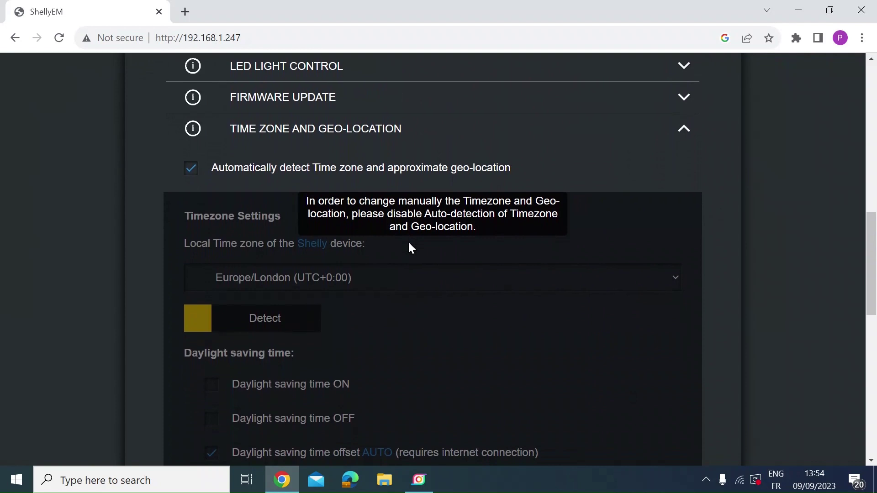
{"action": "scroll", "coordinate": [408, 249], "scroll_direction": "up", "scroll_amount": 1}
{"action": "mouse_move", "coordinate": [456, 380]}
{"action": "scroll", "coordinate": [455, 375], "scroll_direction": "down", "scroll_amount": 3}
{"action": "scroll", "coordinate": [438, 341], "scroll_direction": "down", "scroll_amount": 3}
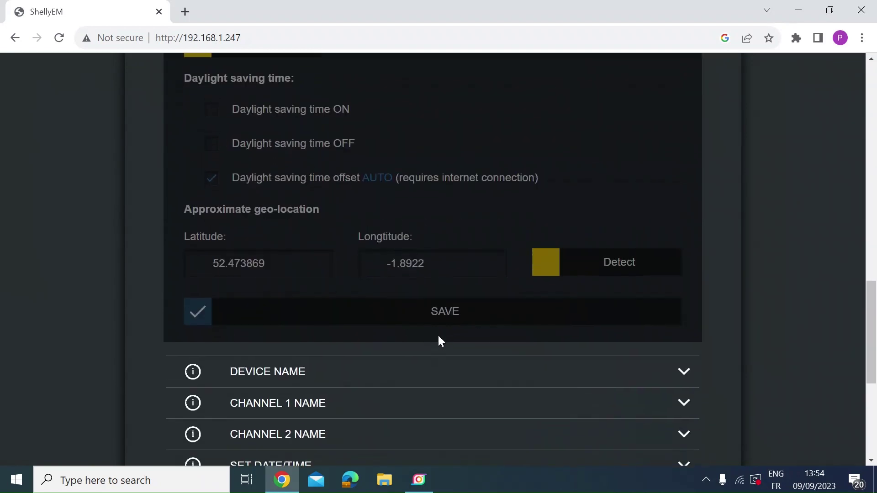
{"action": "scroll", "coordinate": [438, 341], "scroll_direction": "up", "scroll_amount": 8}
{"action": "left_click", "coordinate": [683, 272]}
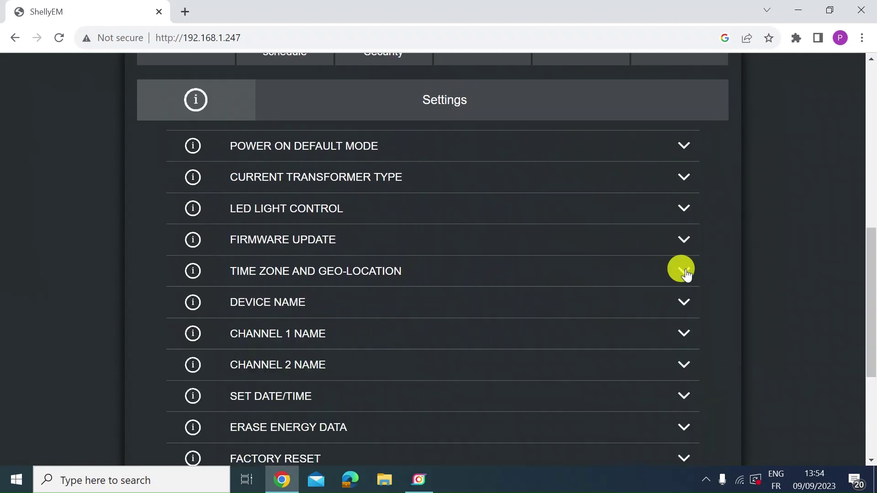
{"action": "scroll", "coordinate": [562, 326], "scroll_direction": "down", "scroll_amount": 1}
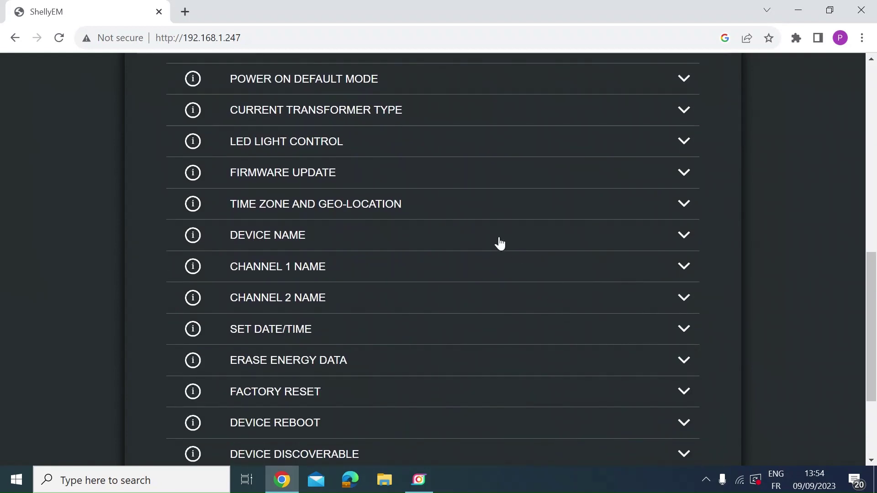
{"action": "left_click", "coordinate": [672, 238]}
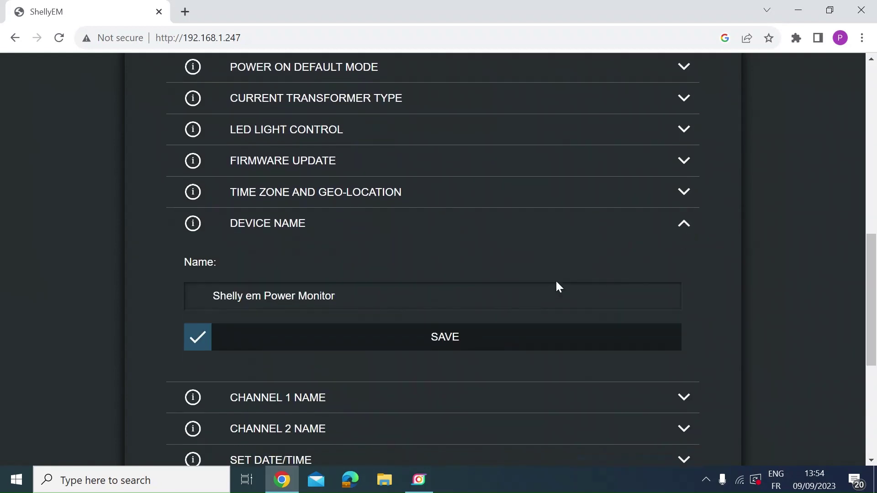
{"action": "key", "text": "Return"}
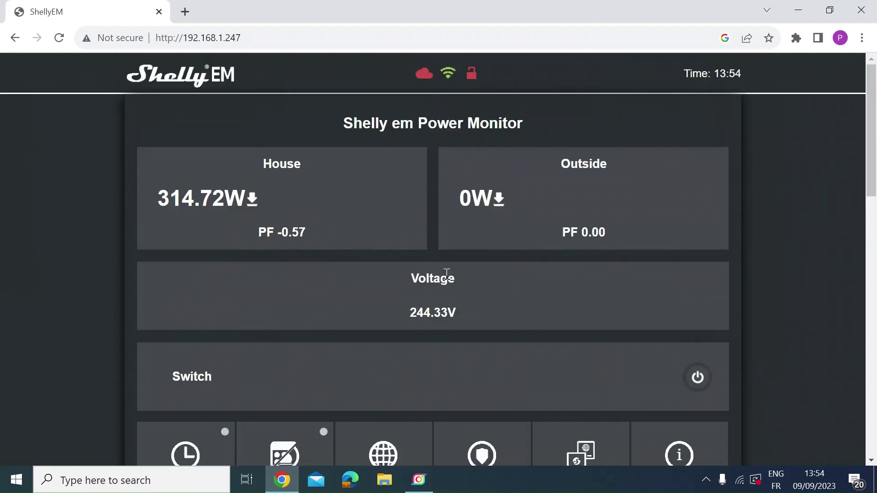
{"action": "left_click", "coordinate": [358, 119]}
{"action": "left_click_drag", "start_coordinate": [357, 119], "coordinate": [544, 140]}
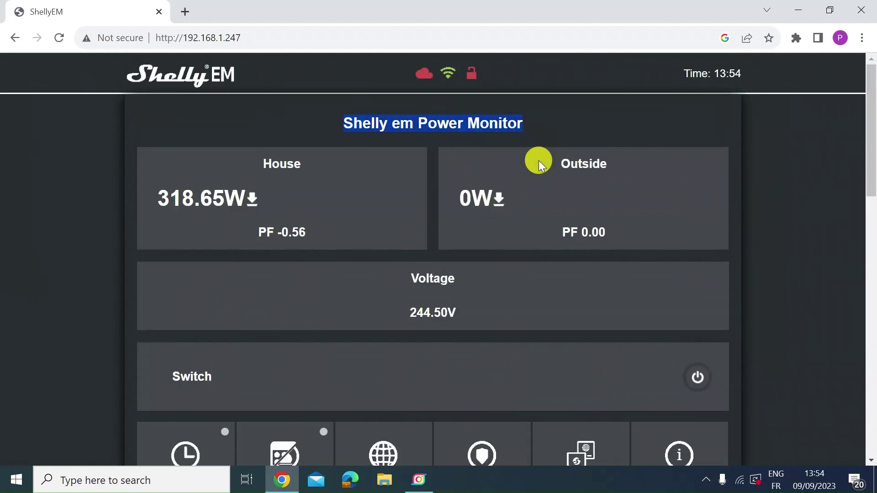
{"action": "scroll", "coordinate": [504, 297], "scroll_direction": "down", "scroll_amount": 2}
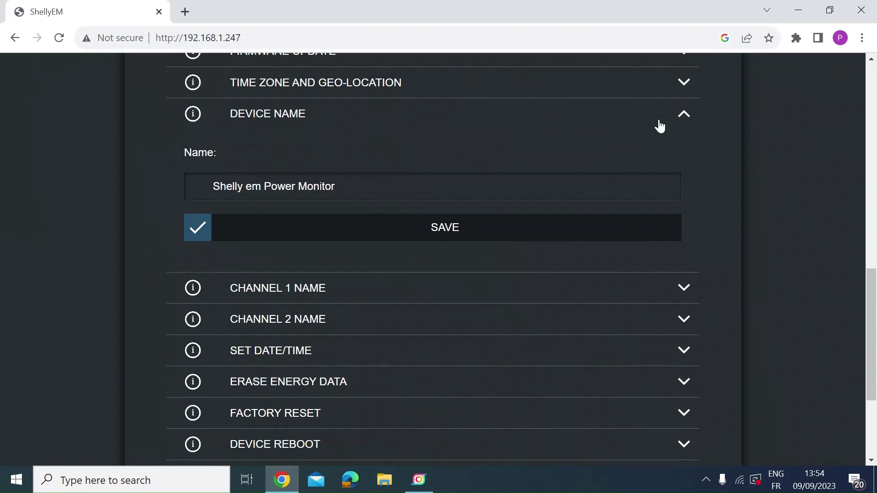
{"action": "left_click", "coordinate": [685, 114]}
{"action": "scroll", "coordinate": [388, 137], "scroll_direction": "down", "scroll_amount": 1}
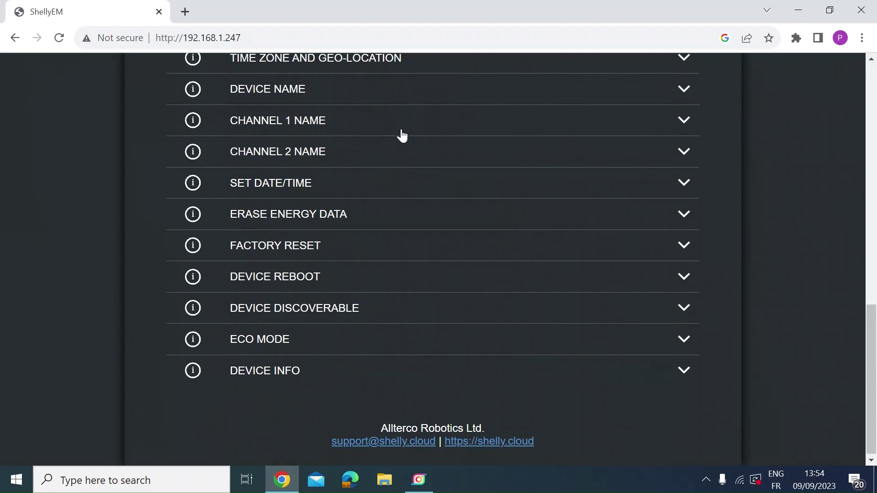
{"action": "scroll", "coordinate": [411, 139], "scroll_direction": "up", "scroll_amount": 1}
{"action": "scroll", "coordinate": [406, 140], "scroll_direction": "up", "scroll_amount": 15}
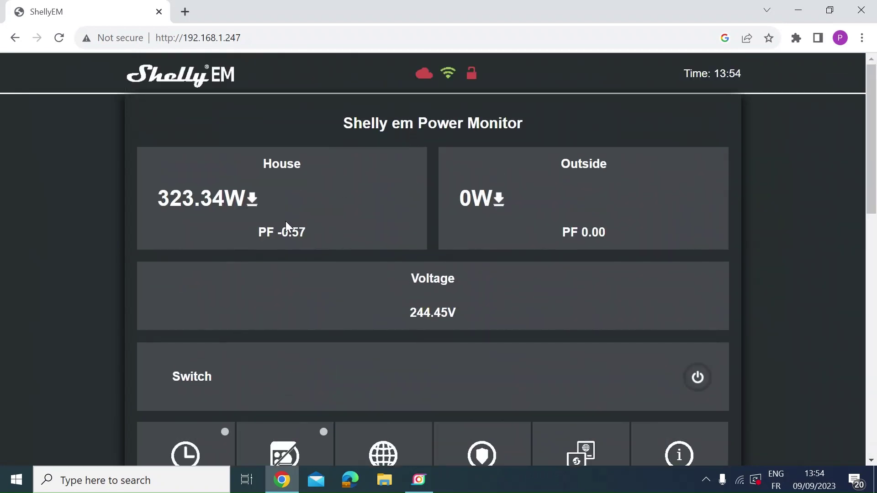
{"action": "left_click_drag", "start_coordinate": [248, 164], "coordinate": [333, 159]}
- Highlight the Outside label and check that channel 1 is named House
{"action": "left_click_drag", "start_coordinate": [544, 166], "coordinate": [610, 161]}
{"action": "scroll", "coordinate": [488, 304], "scroll_direction": "down", "scroll_amount": 10}
{"action": "scroll", "coordinate": [487, 306], "scroll_direction": "up", "scroll_amount": 1}
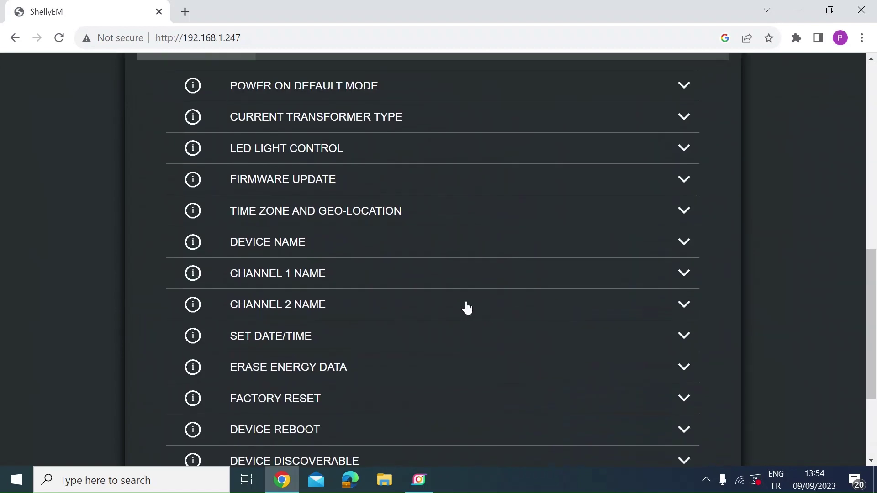
{"action": "left_click", "coordinate": [685, 275]}
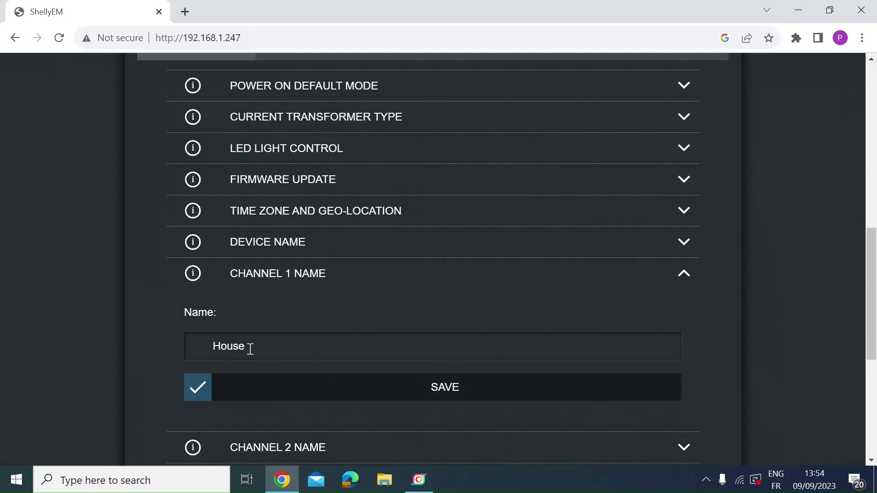
{"action": "left_click", "coordinate": [683, 276]}
- Save Outside as the channel 2 name and collapse the section
{"action": "left_click", "coordinate": [378, 314]}
{"action": "scroll", "coordinate": [392, 331], "scroll_direction": "down", "scroll_amount": 1}
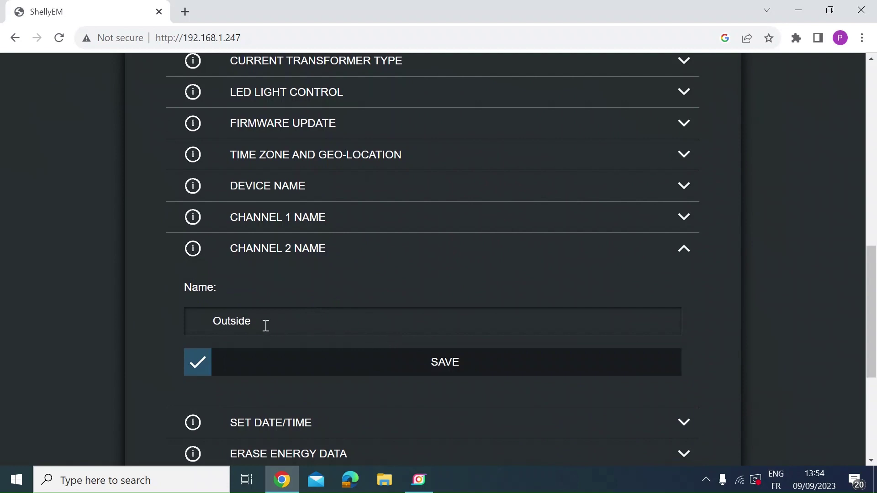
{"action": "left_click", "coordinate": [487, 362]}
{"action": "left_click", "coordinate": [682, 249]}
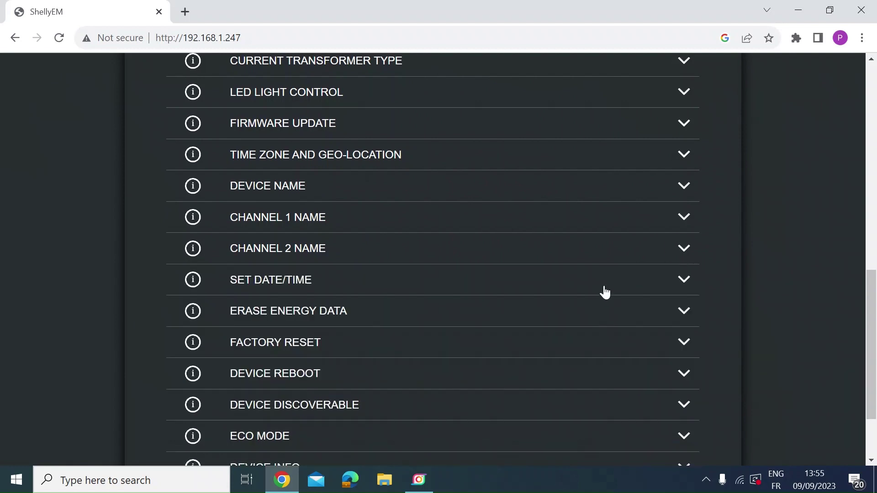
{"action": "scroll", "coordinate": [528, 349], "scroll_direction": "down", "scroll_amount": 2}
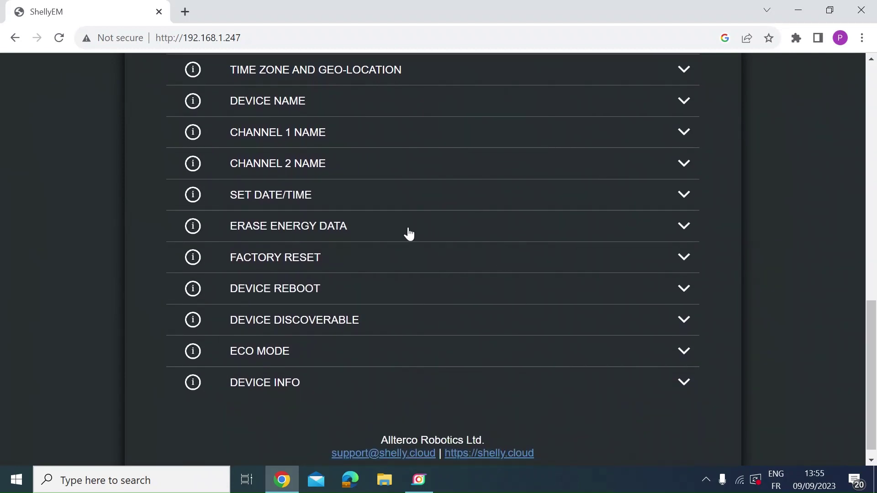
- Expand SET DATE/TIME to review its manual year, month, date and 00:00 time selectors
{"action": "left_click", "coordinate": [683, 197]}
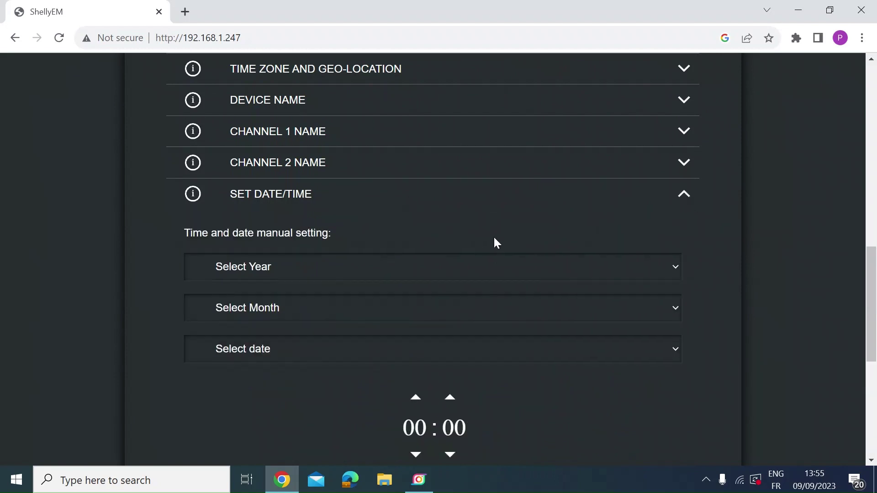
{"action": "scroll", "coordinate": [493, 235], "scroll_direction": "down", "scroll_amount": 1}
{"action": "scroll", "coordinate": [494, 235], "scroll_direction": "up", "scroll_amount": 1}
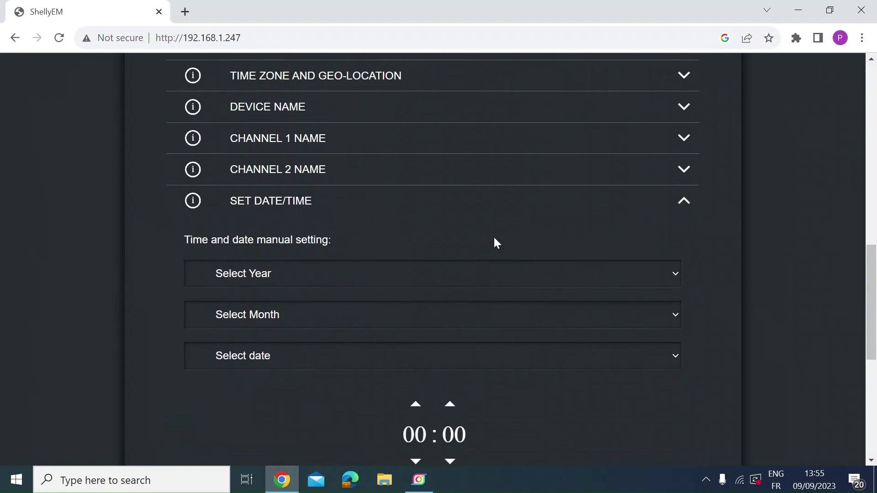
{"action": "scroll", "coordinate": [494, 238], "scroll_direction": "down", "scroll_amount": 1}
{"action": "scroll", "coordinate": [332, 436], "scroll_direction": "down", "scroll_amount": 2}
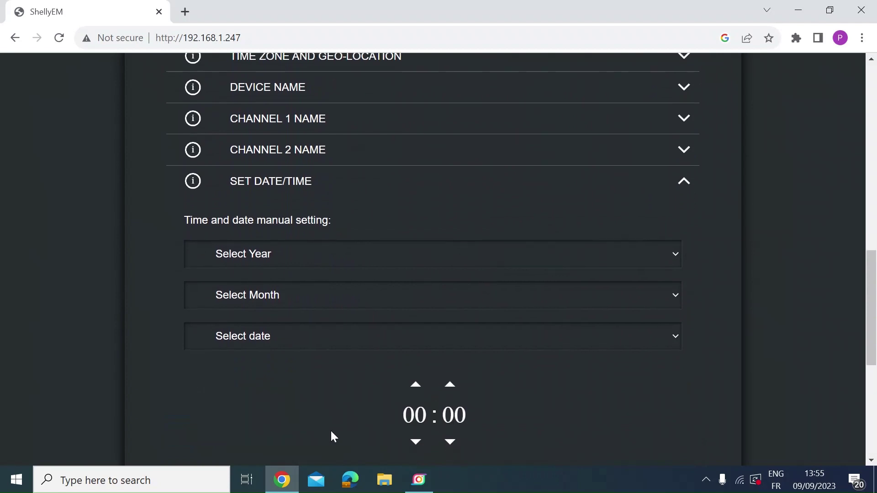
{"action": "scroll", "coordinate": [333, 437], "scroll_direction": "up", "scroll_amount": 2}
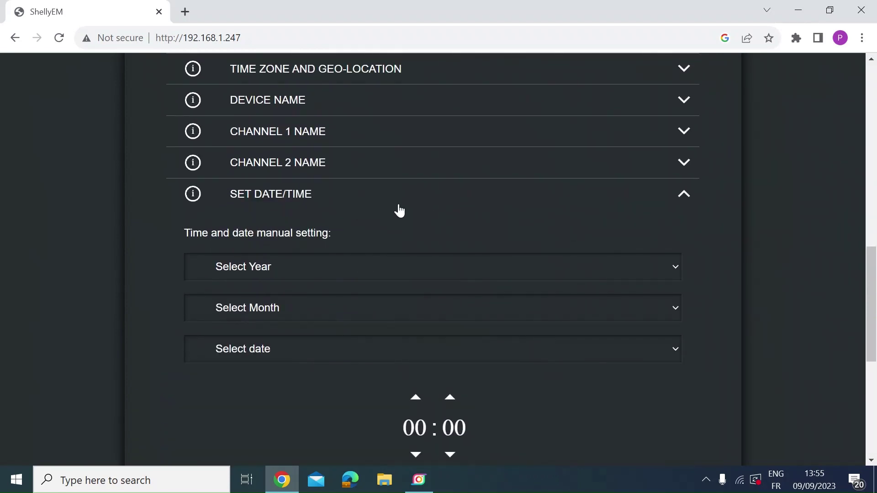
{"action": "scroll", "coordinate": [412, 213], "scroll_direction": "down", "scroll_amount": 1}
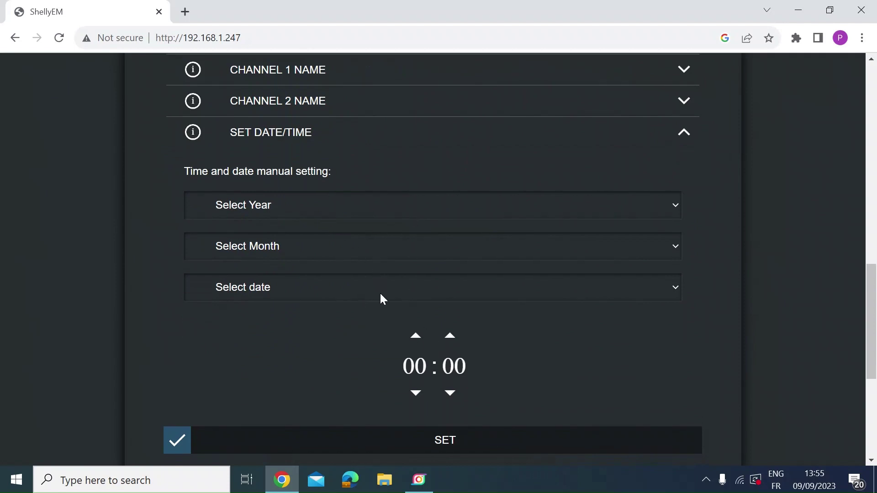
{"action": "scroll", "coordinate": [450, 368], "scroll_direction": "up", "scroll_amount": 2}
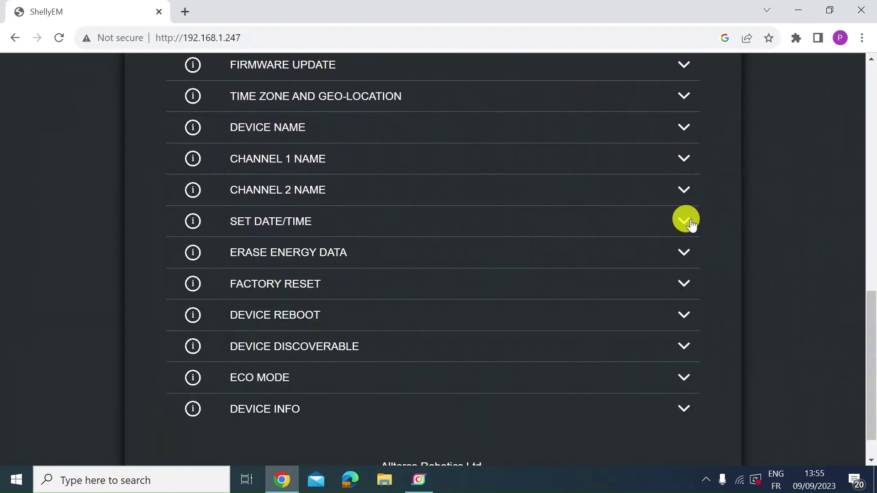
{"action": "scroll", "coordinate": [505, 327], "scroll_direction": "down", "scroll_amount": 2}
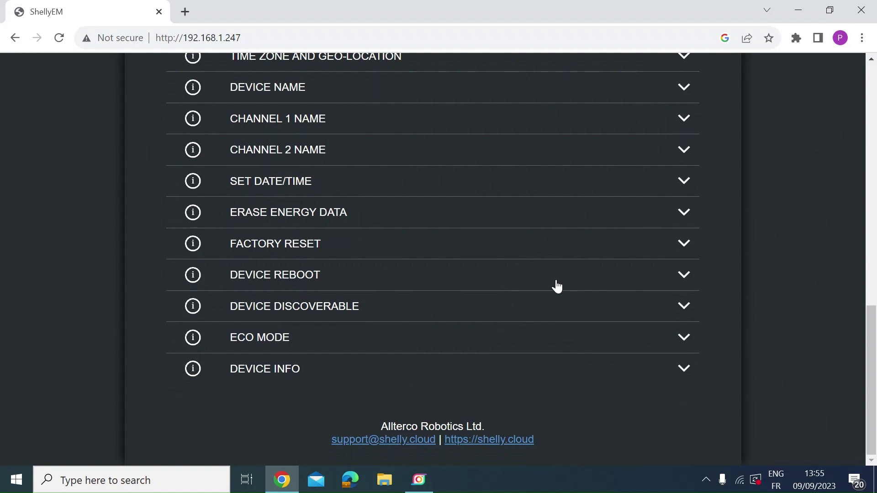
- Expand DEVICE DISCOVERABLE to check it, then collapse it
{"action": "left_click", "coordinate": [696, 310]}
{"action": "scroll", "coordinate": [596, 330], "scroll_direction": "down", "scroll_amount": 1}
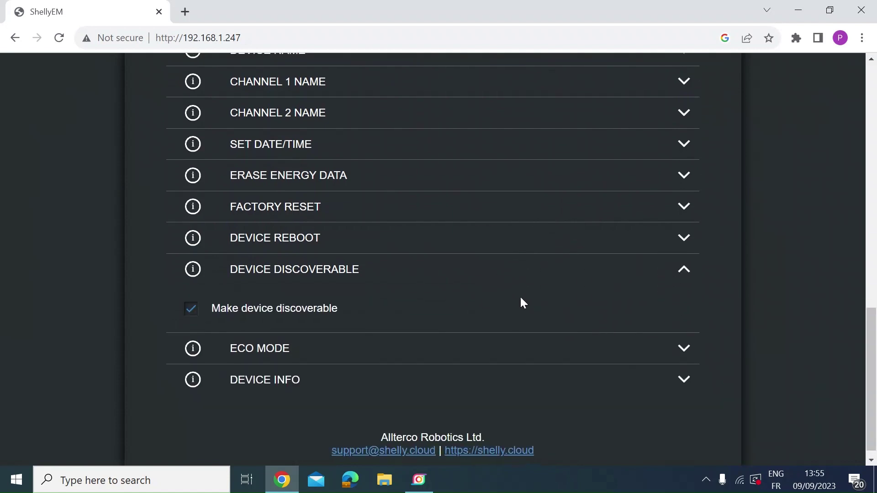
{"action": "left_click", "coordinate": [678, 269]}
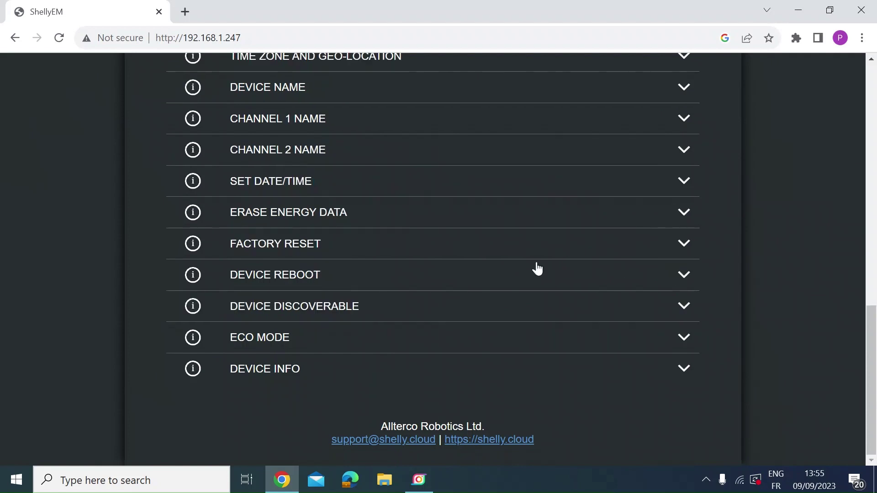
- Expand ECO MODE to confirm it is enabled, then collapse it
{"action": "left_click", "coordinate": [675, 337]}
{"action": "scroll", "coordinate": [680, 341], "scroll_direction": "down", "scroll_amount": 1}
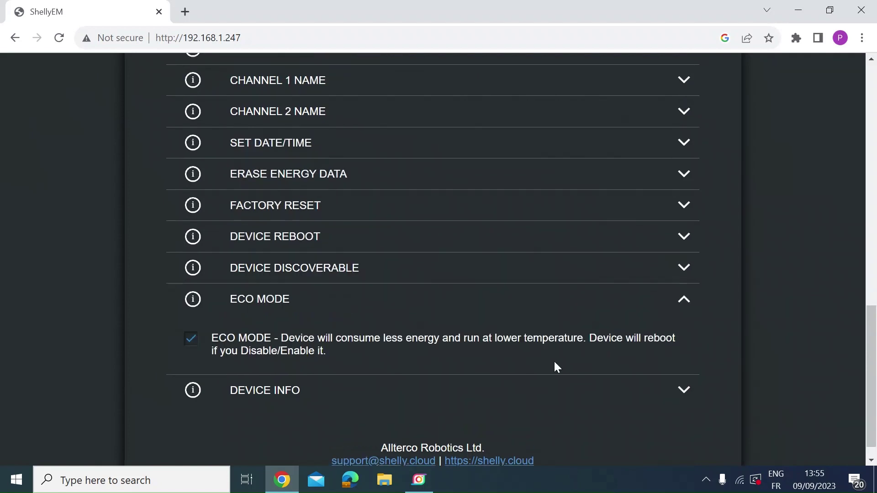
{"action": "scroll", "coordinate": [554, 363], "scroll_direction": "down", "scroll_amount": 1}
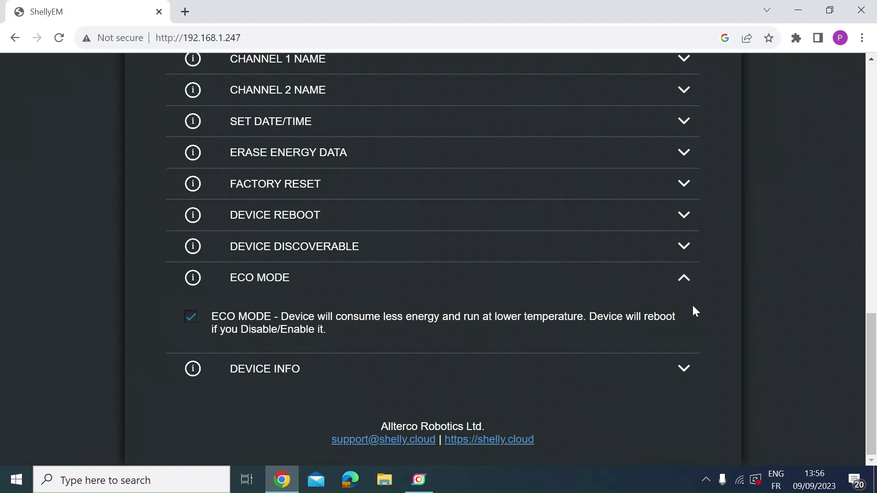
{"action": "left_click", "coordinate": [683, 281]}
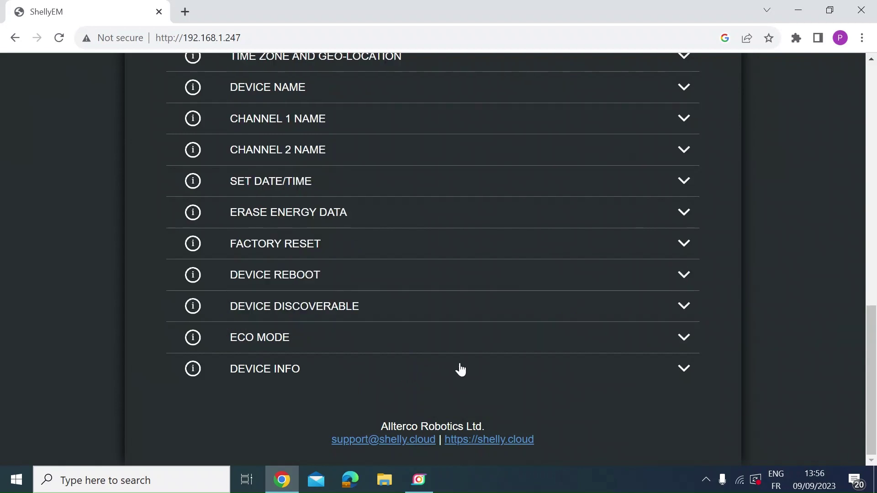
- Expand DEVICE INFO, highlight Wi-Fi network ASUS2G at -64 dBm, and review the debug log links
{"action": "left_click", "coordinate": [685, 371]}
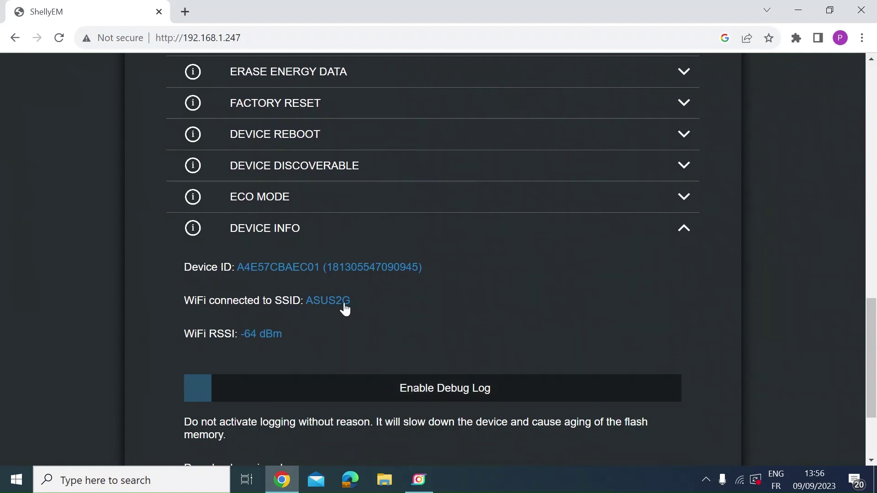
{"action": "left_click_drag", "start_coordinate": [354, 303], "coordinate": [306, 302]}
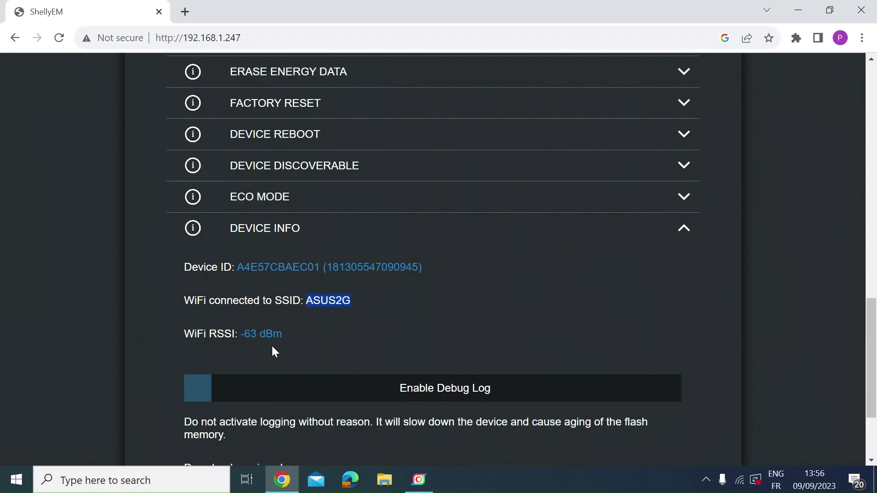
{"action": "left_click", "coordinate": [248, 342]}
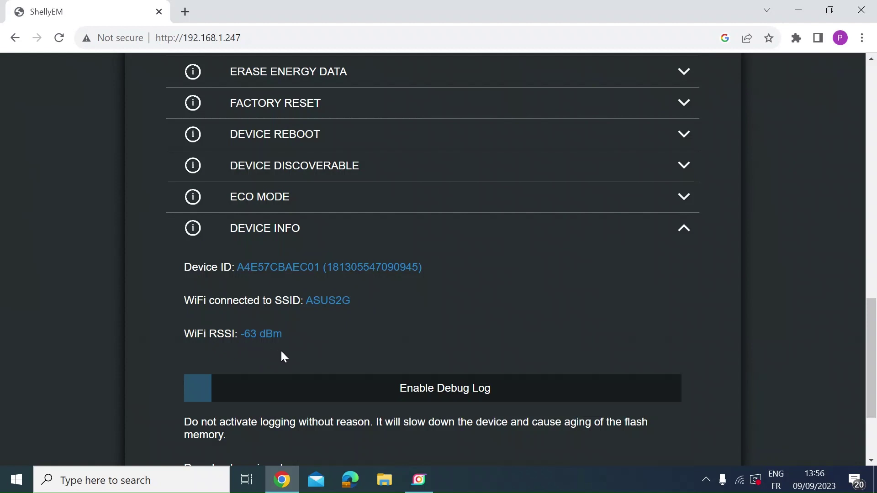
{"action": "scroll", "coordinate": [280, 349], "scroll_direction": "down", "scroll_amount": 1}
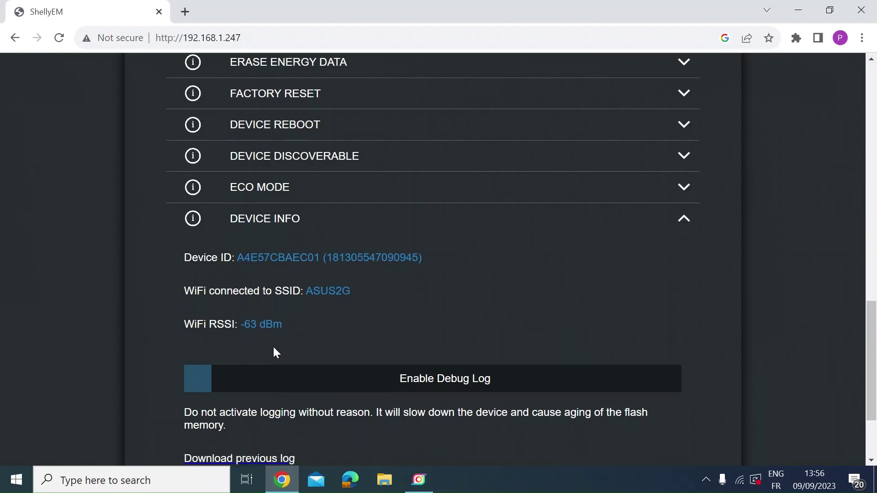
{"action": "scroll", "coordinate": [286, 338], "scroll_direction": "down", "scroll_amount": 1}
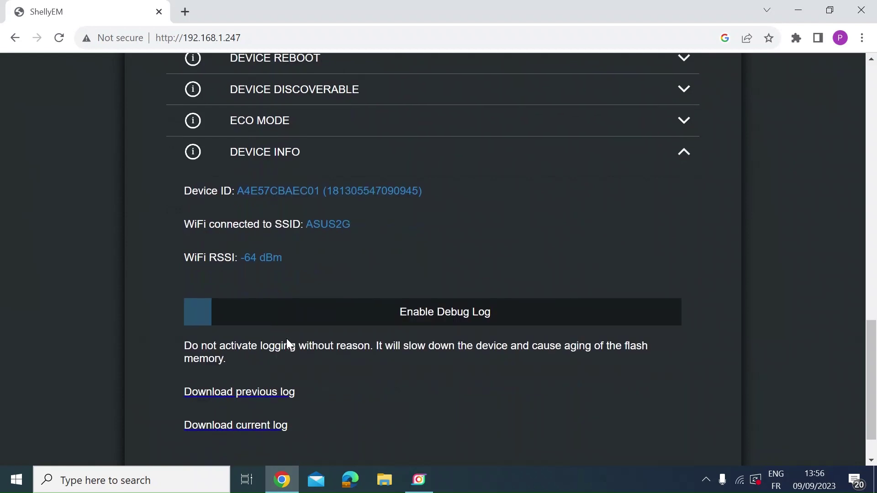
{"action": "scroll", "coordinate": [287, 339], "scroll_direction": "up", "scroll_amount": 3}
{"action": "scroll", "coordinate": [287, 346], "scroll_direction": "up", "scroll_amount": 9}
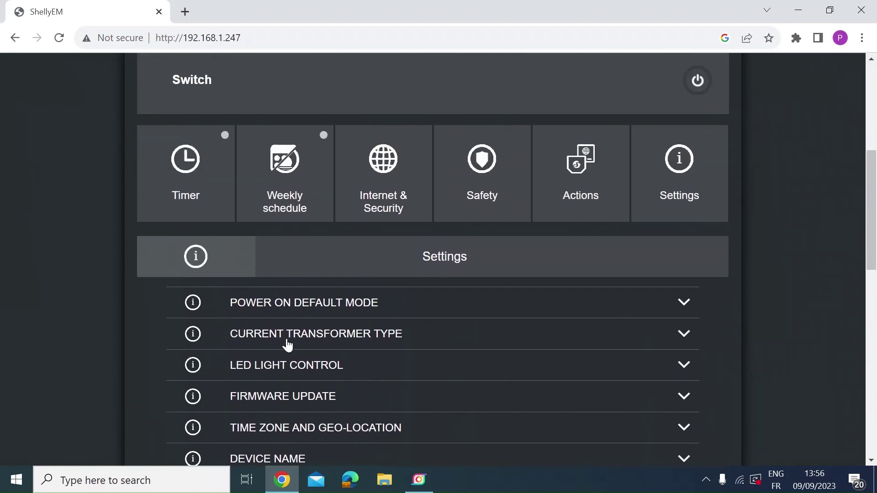
- Scroll back to the dashboard showing House 349.26W at PF -0.60, 242.74V and Outside 0W
{"action": "scroll", "coordinate": [286, 342], "scroll_direction": "up", "scroll_amount": 5}
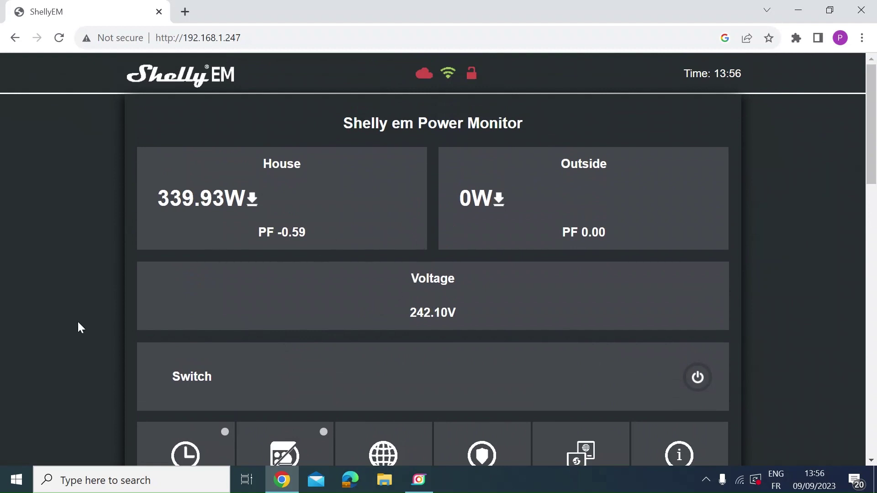
{"action": "scroll", "coordinate": [78, 327], "scroll_direction": "down", "scroll_amount": 1}
{"action": "scroll", "coordinate": [78, 323], "scroll_direction": "up", "scroll_amount": 1}
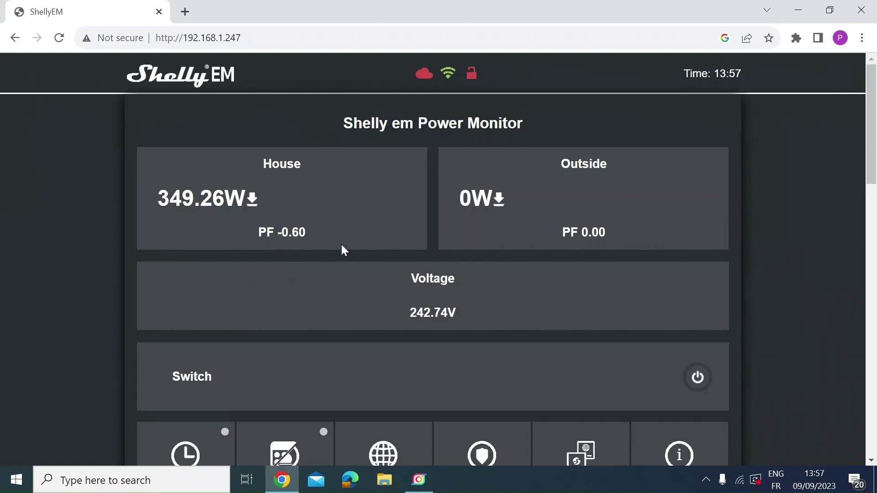
{"action": "scroll", "coordinate": [427, 365], "scroll_direction": "down", "scroll_amount": 2}
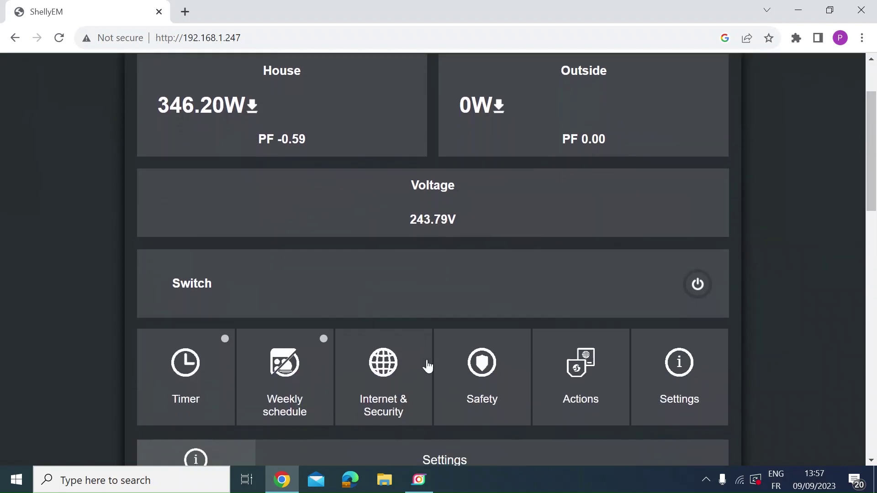
{"action": "scroll", "coordinate": [428, 365], "scroll_direction": "down", "scroll_amount": 6}
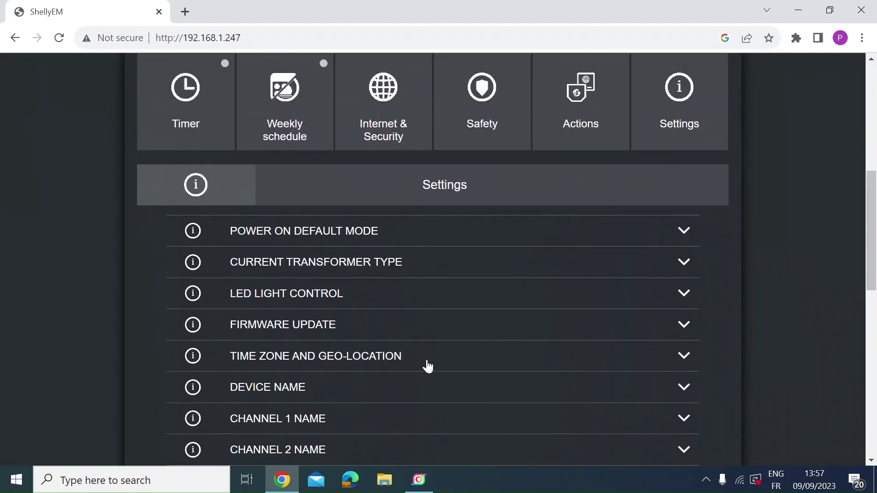
{"action": "scroll", "coordinate": [427, 365], "scroll_direction": "up", "scroll_amount": 8}
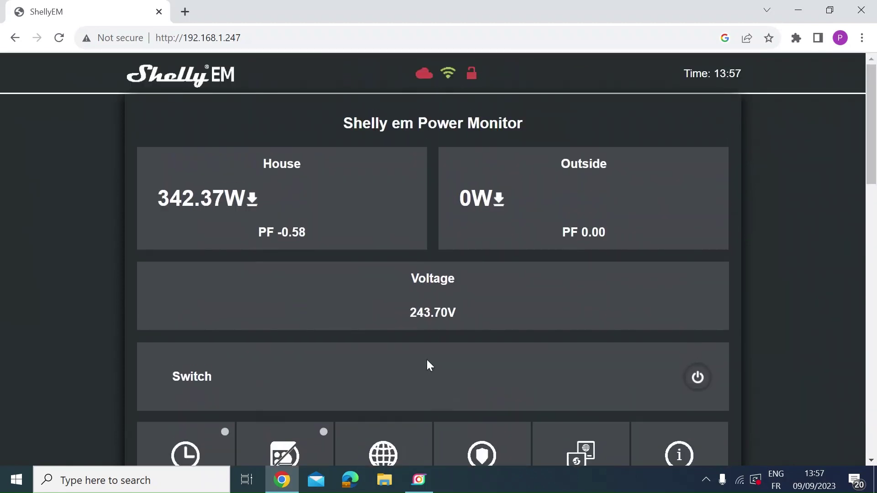
{"action": "scroll", "coordinate": [428, 365], "scroll_direction": "down", "scroll_amount": 3}
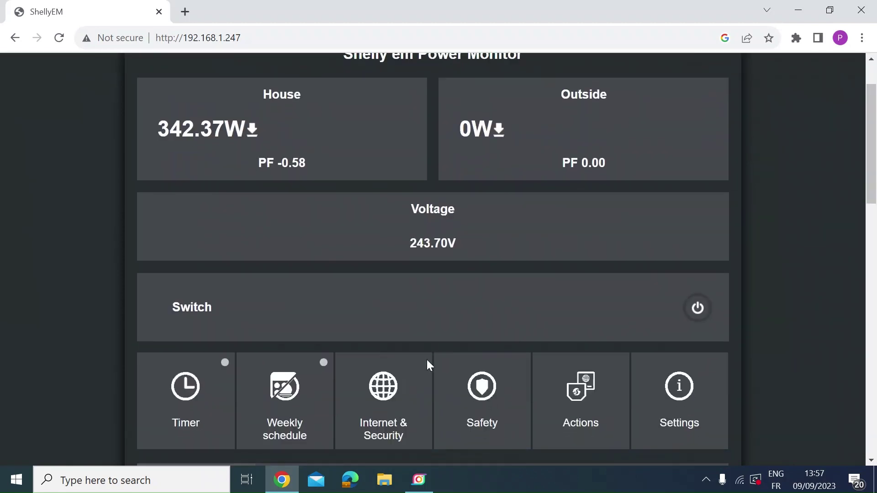
{"action": "scroll", "coordinate": [428, 361], "scroll_direction": "down", "scroll_amount": 6}
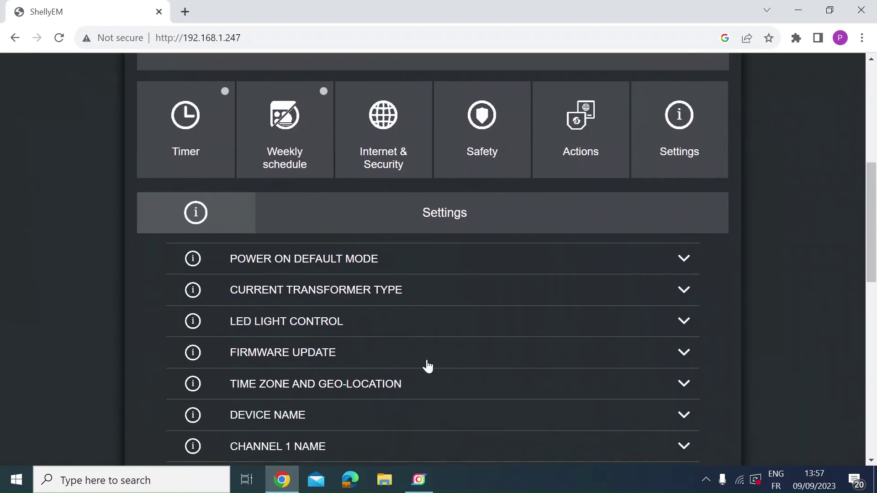
{"action": "scroll", "coordinate": [428, 366], "scroll_direction": "down", "scroll_amount": 4}
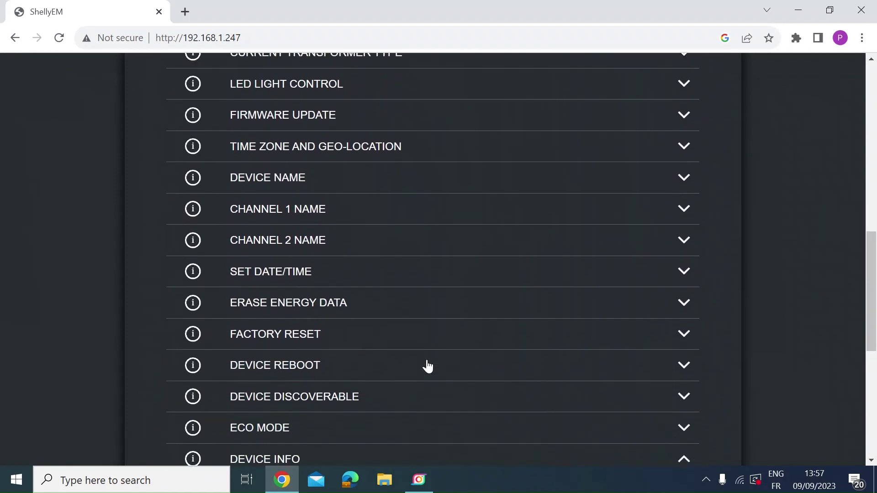
{"action": "scroll", "coordinate": [428, 365], "scroll_direction": "up", "scroll_amount": 9}
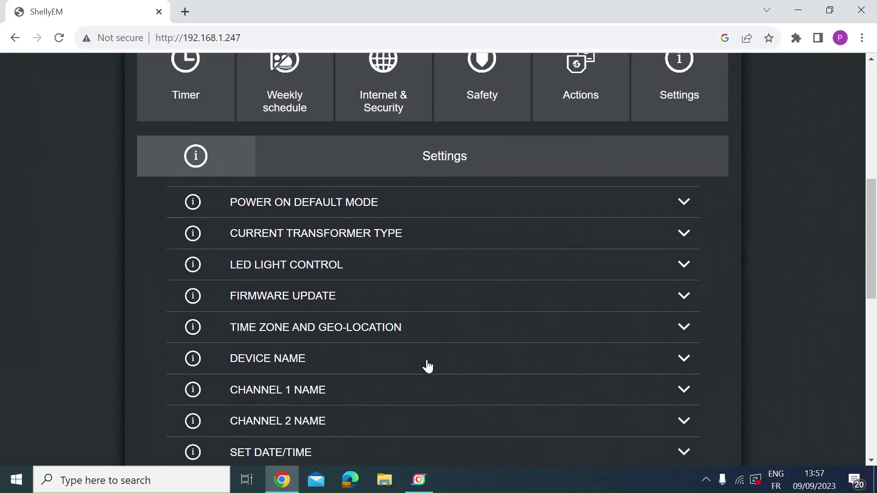
{"action": "scroll", "coordinate": [428, 365], "scroll_direction": "up", "scroll_amount": 3}
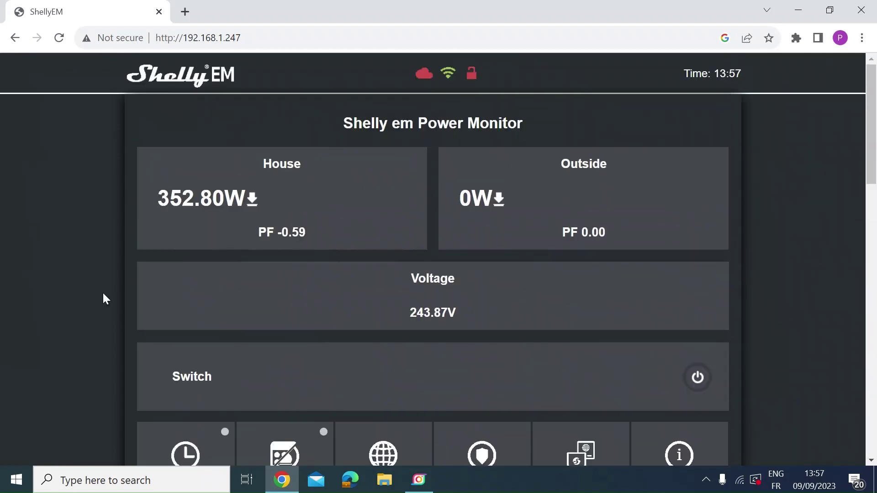